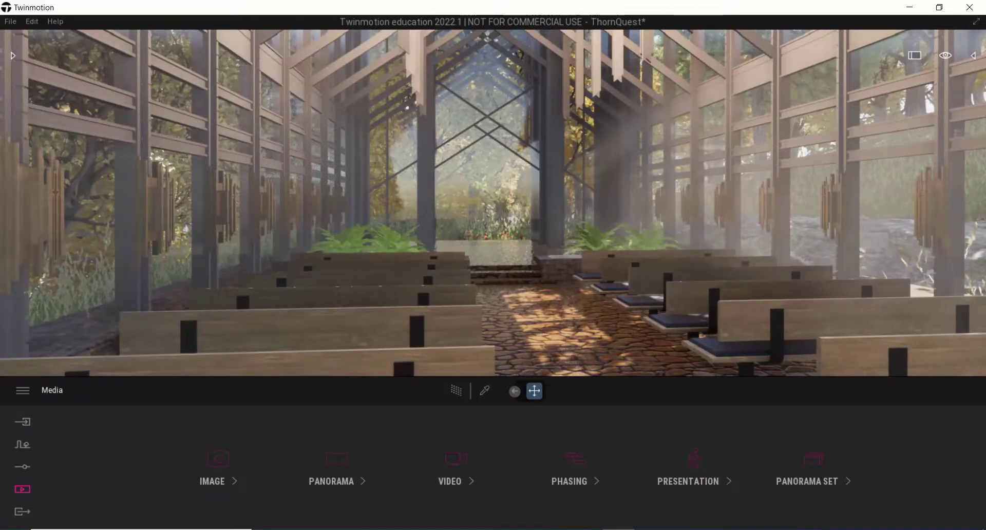
- Walk through the chapel interior and examine the altar end, the side windows, the pews and the entrance doors
key("Up")
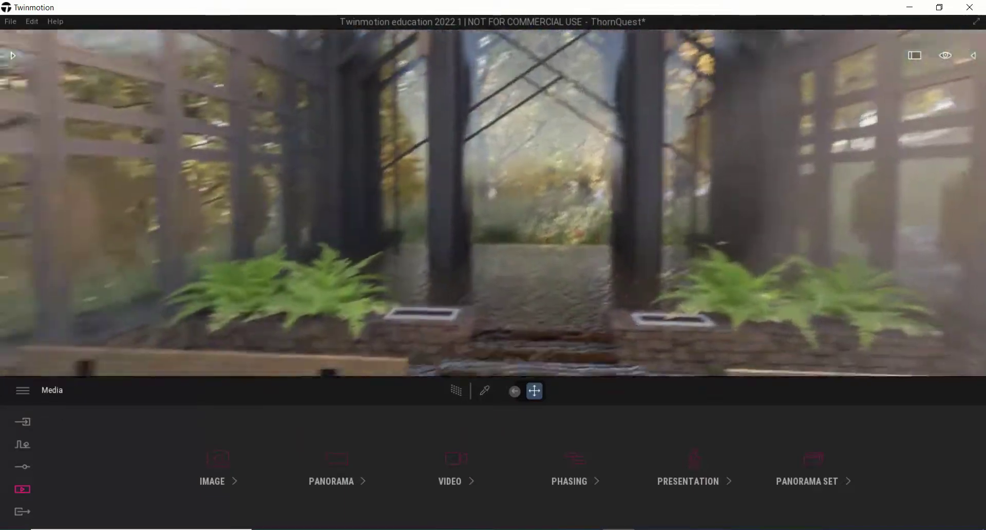
key("Down")
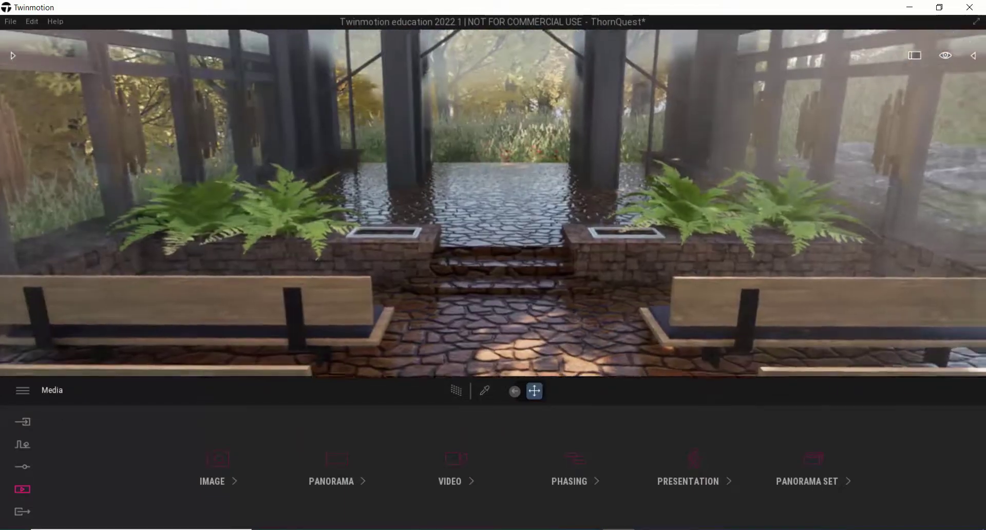
key("Right")
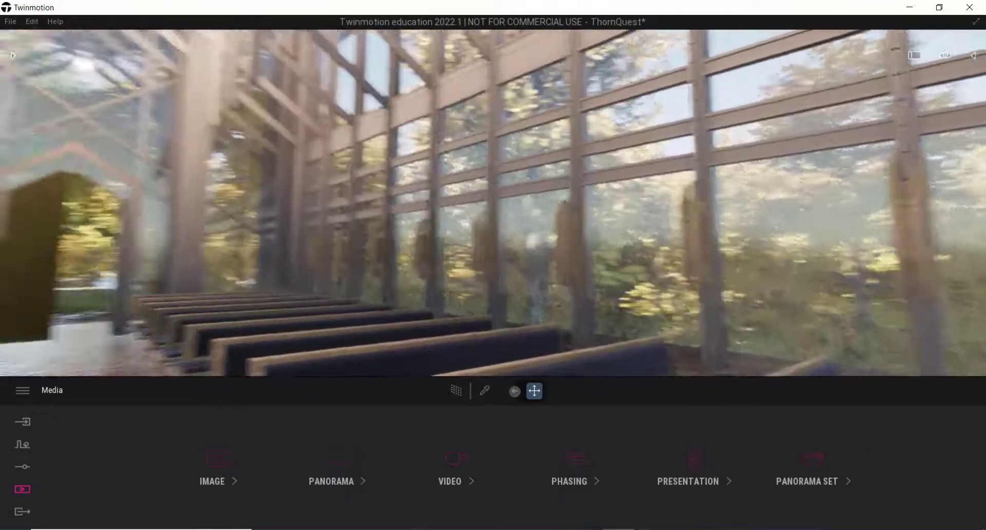
key("Left")
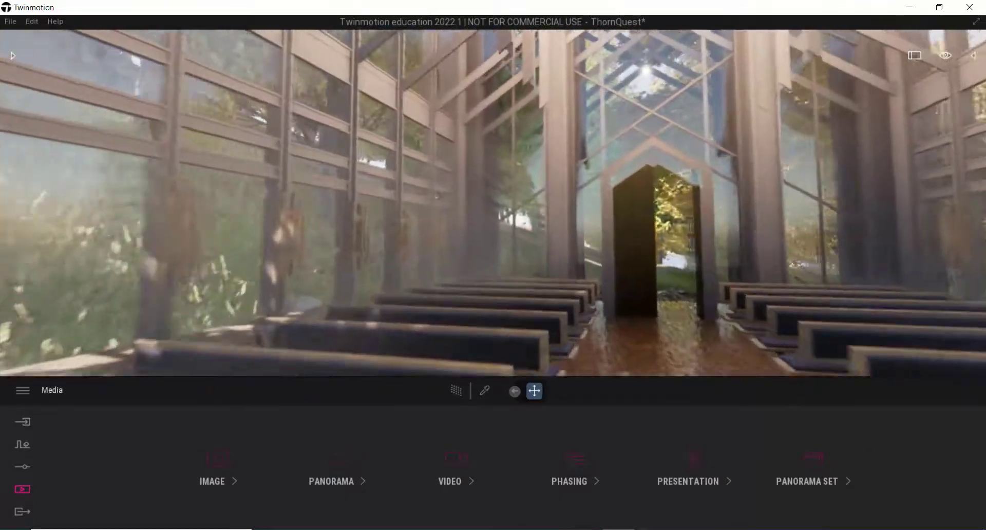
key("Left")
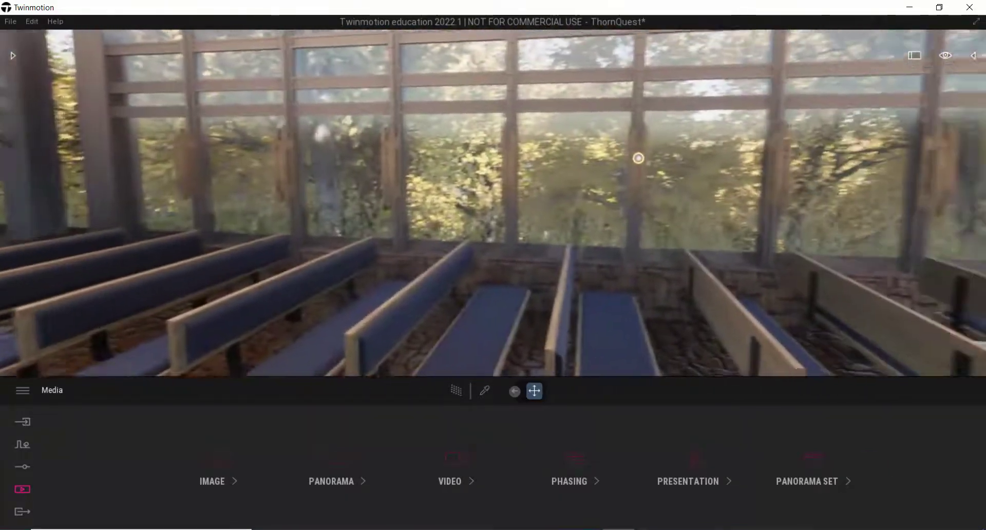
key("Right")
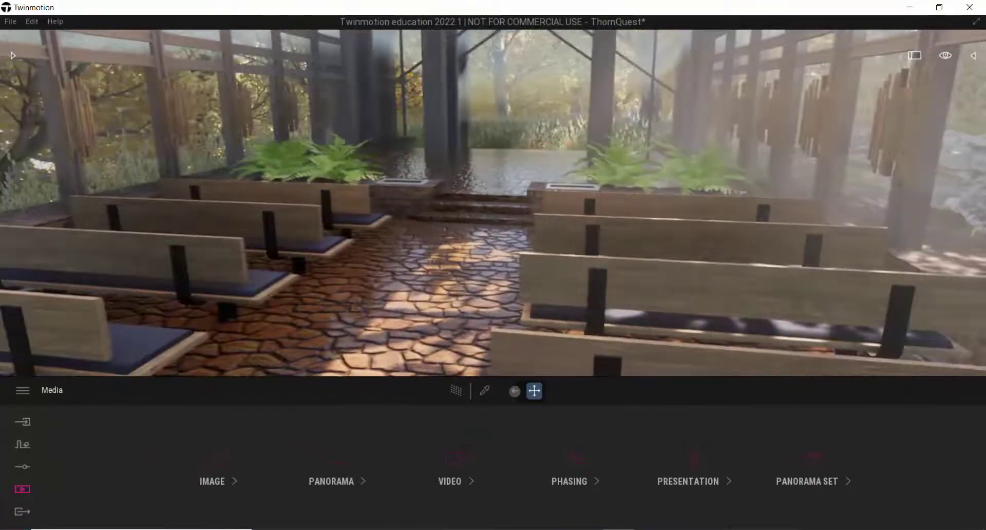
key("Down")
key("Right")
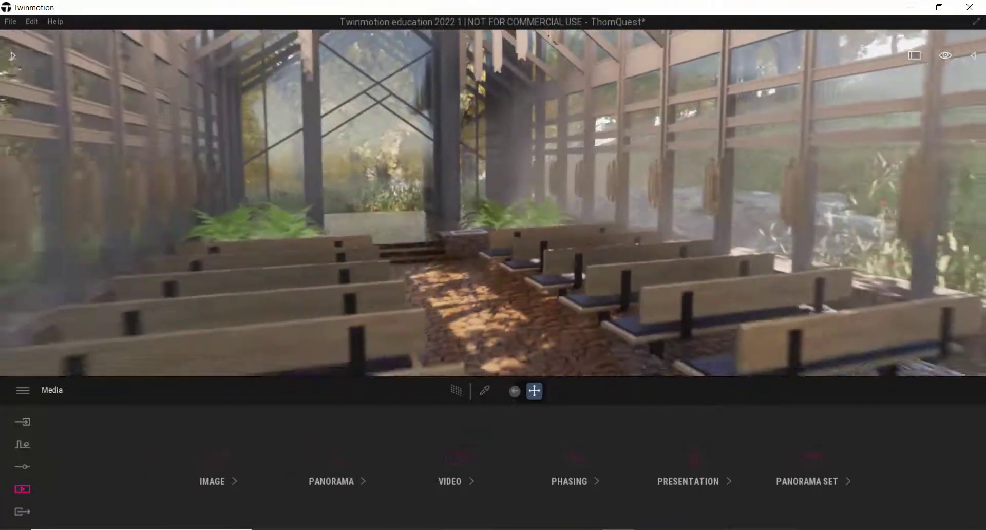
key("Left")
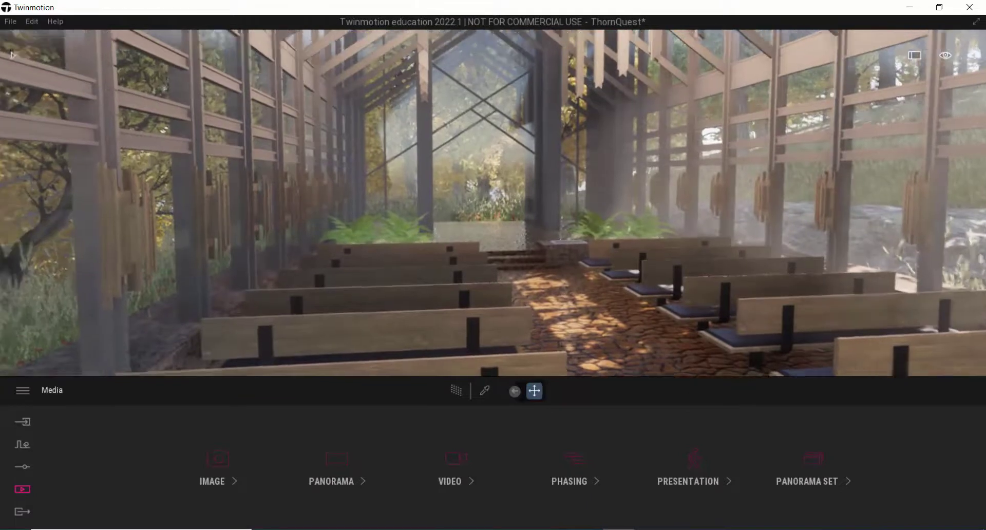
key("Left")
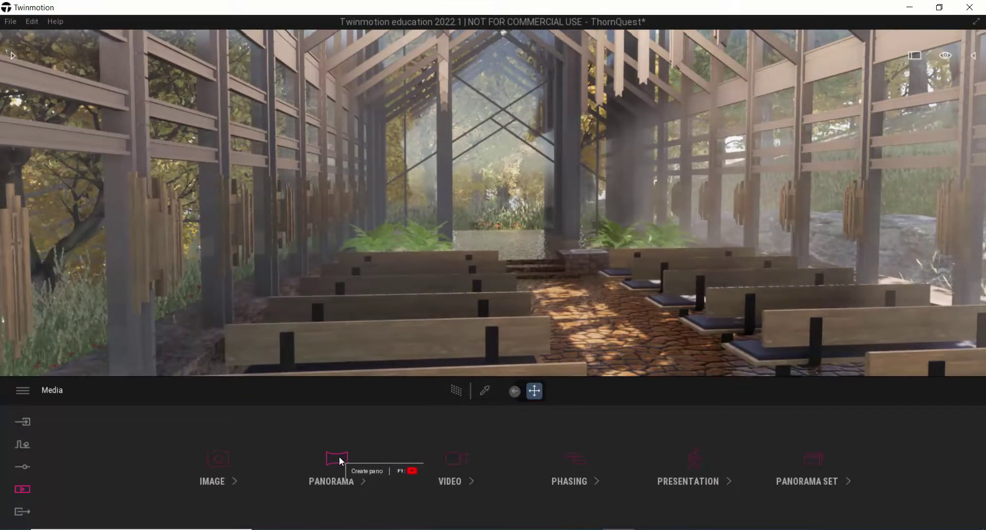
left_click(339, 457)
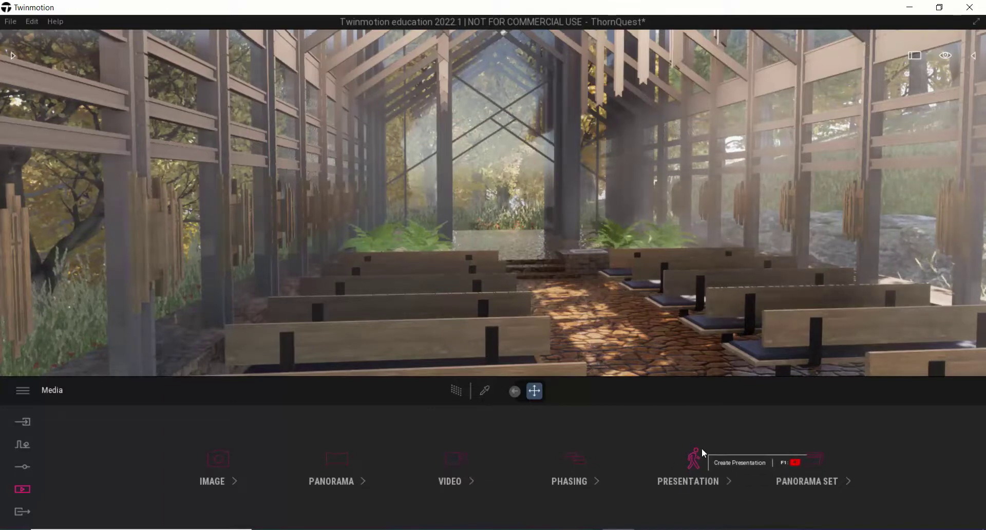
scroll(585, 249, "up", 2)
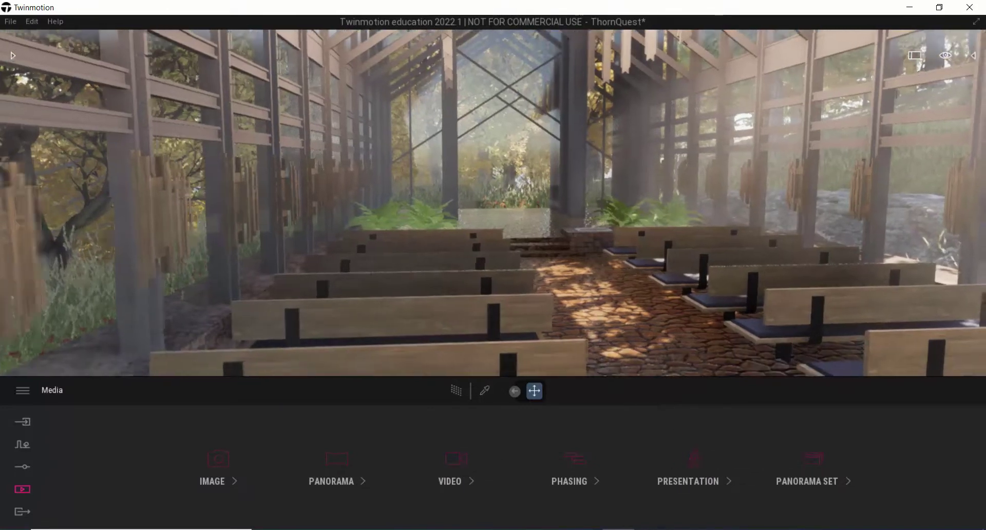
scroll(585, 253, "down", 2)
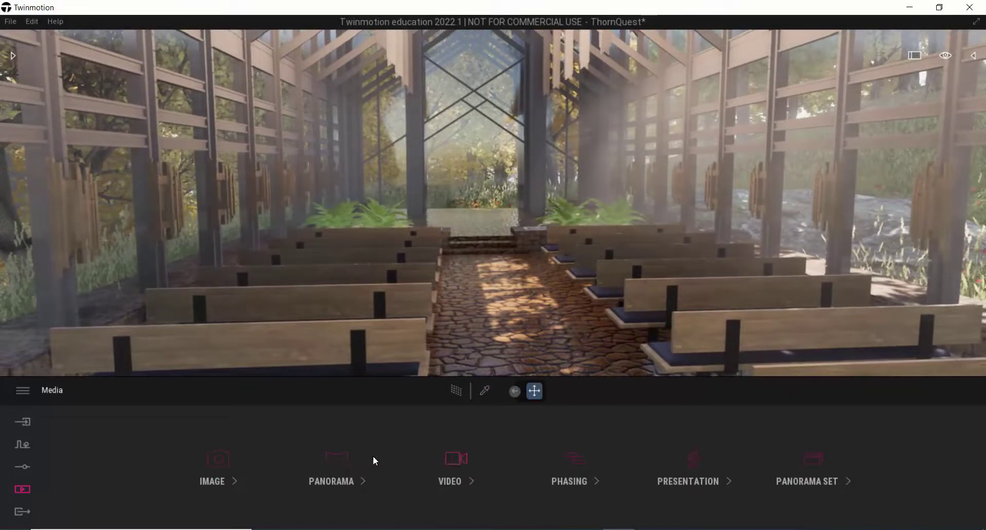
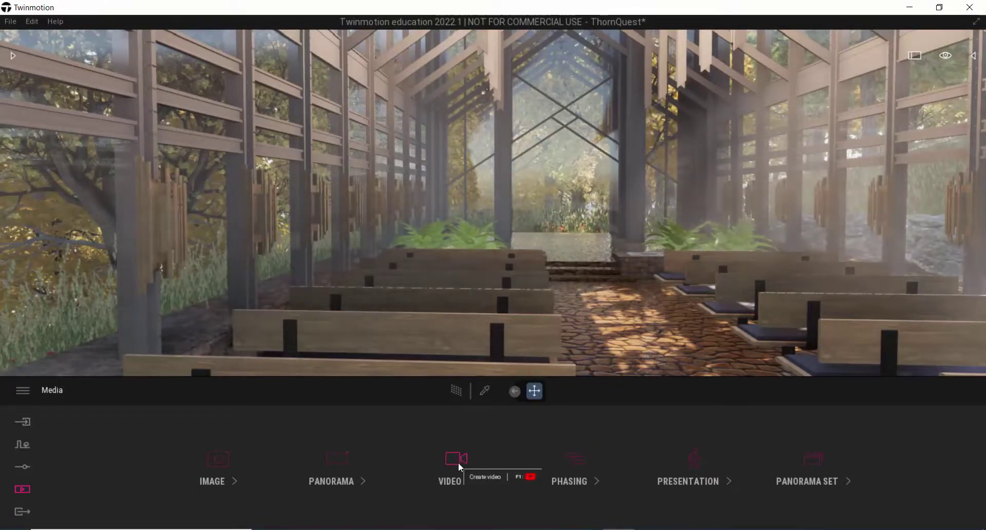
scroll(443, 272, "up", 3)
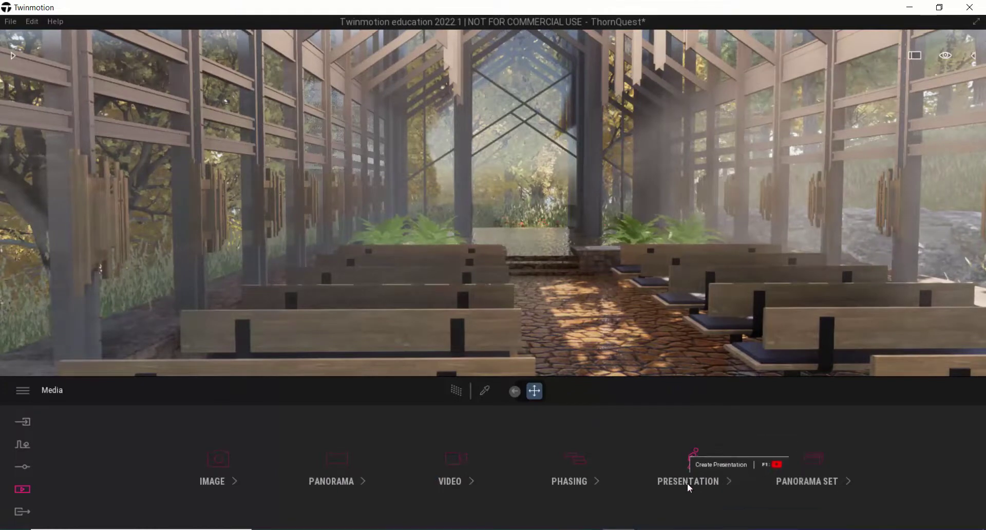
left_click_drag(593, 308, 549, 296)
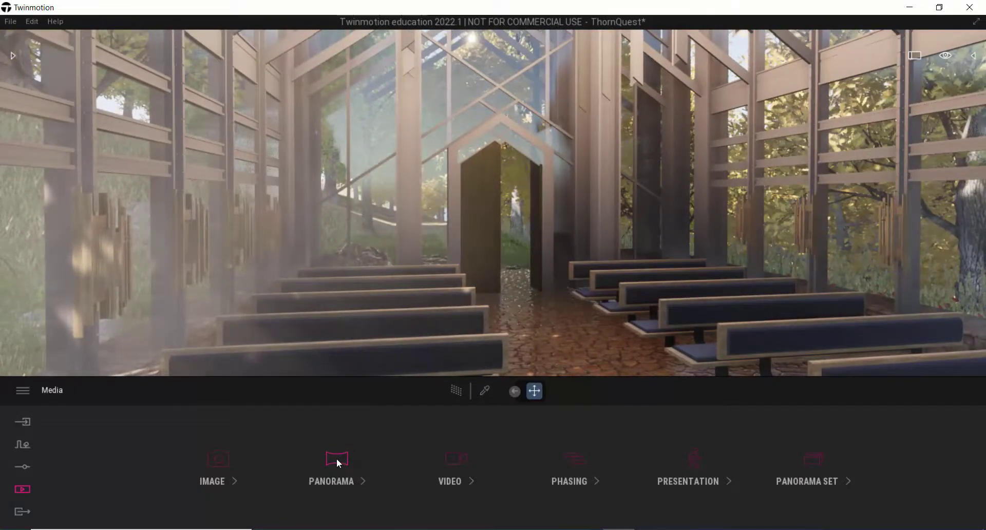
- Create a new panorama from an elevated viewpoint outside the entrance, overlooking the chapel roof, the autumn trees and the lake
left_click(337, 458)
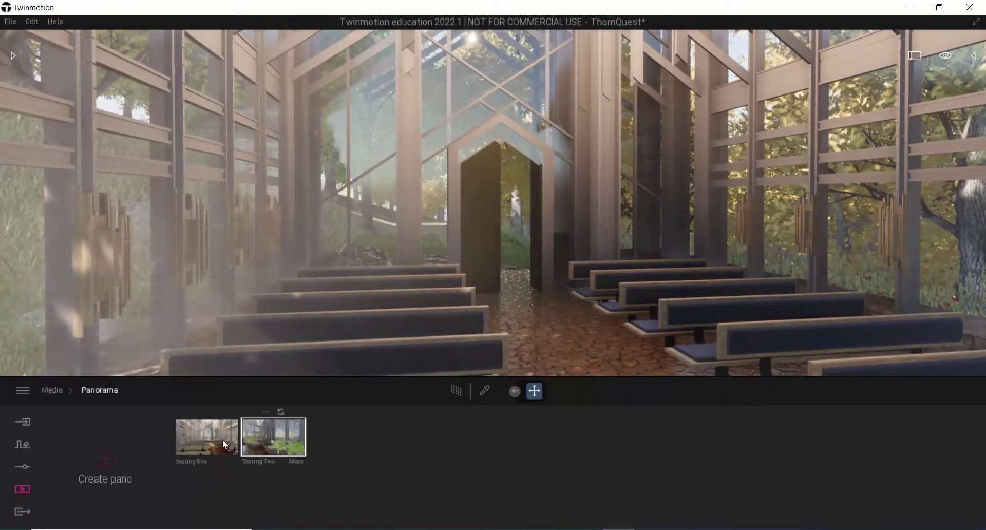
mouse_move(398, 264)
left_mouse_down()
mouse_move(308, 266)
mouse_move(380, 265)
left_mouse_up()
key("Up")
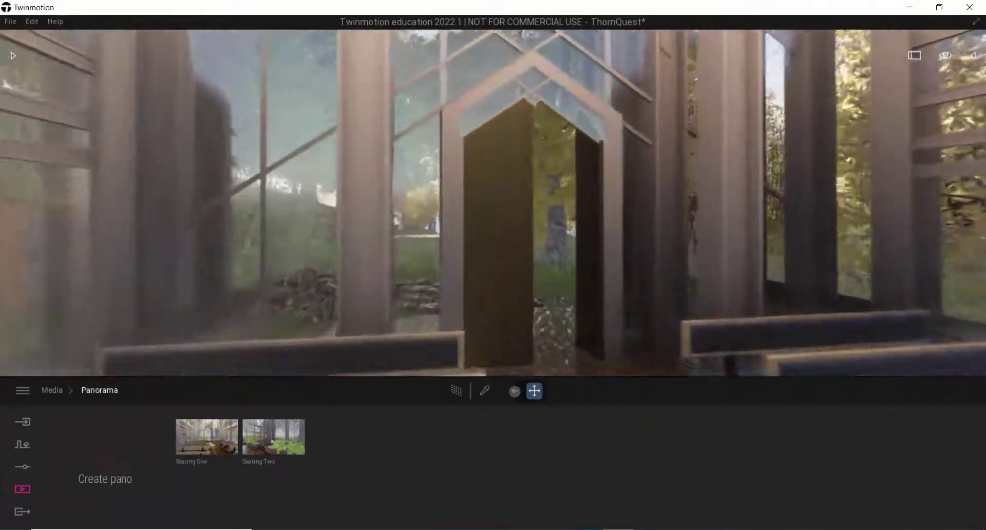
key("Up")
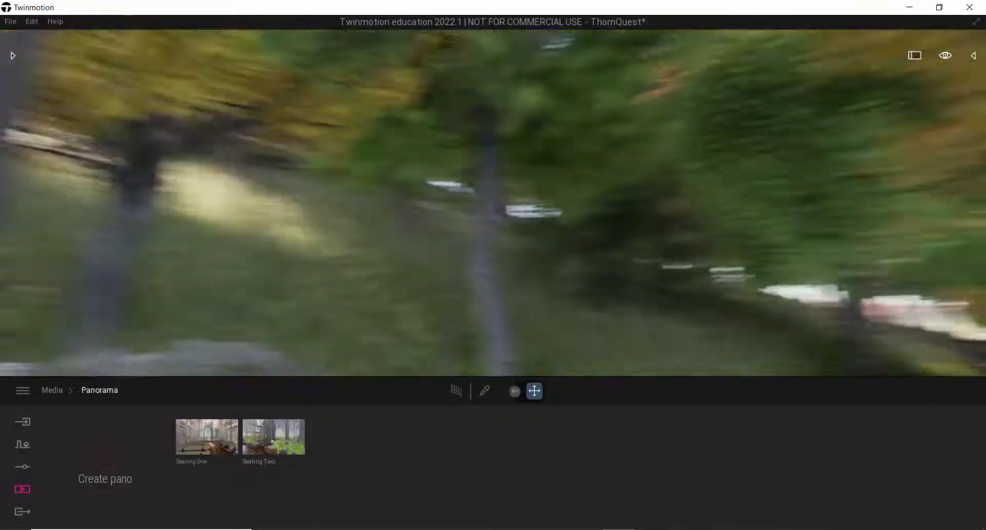
key("Down")
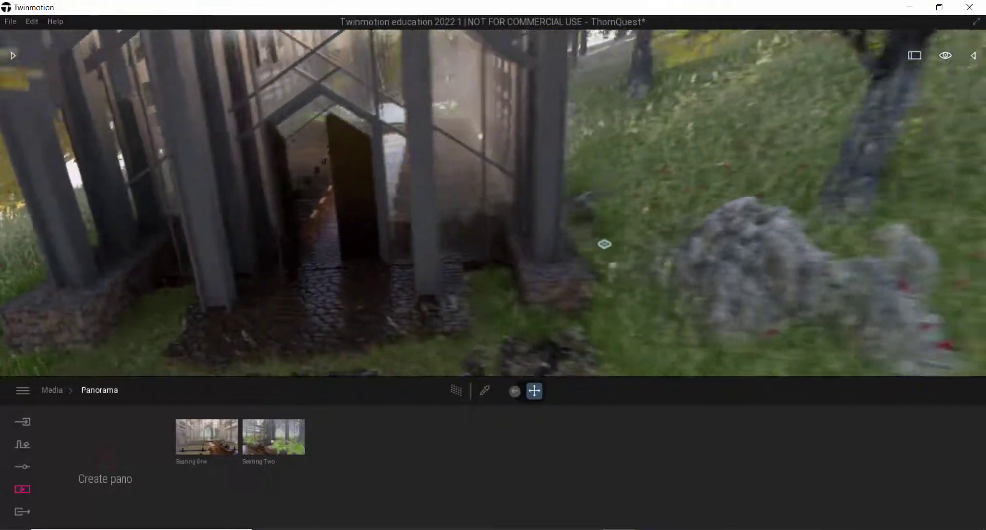
key("Up")
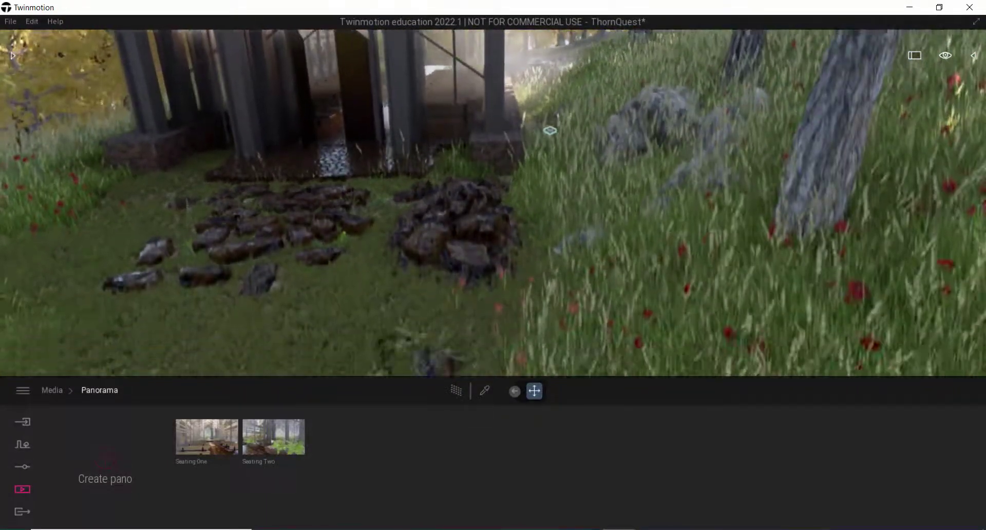
key("Up")
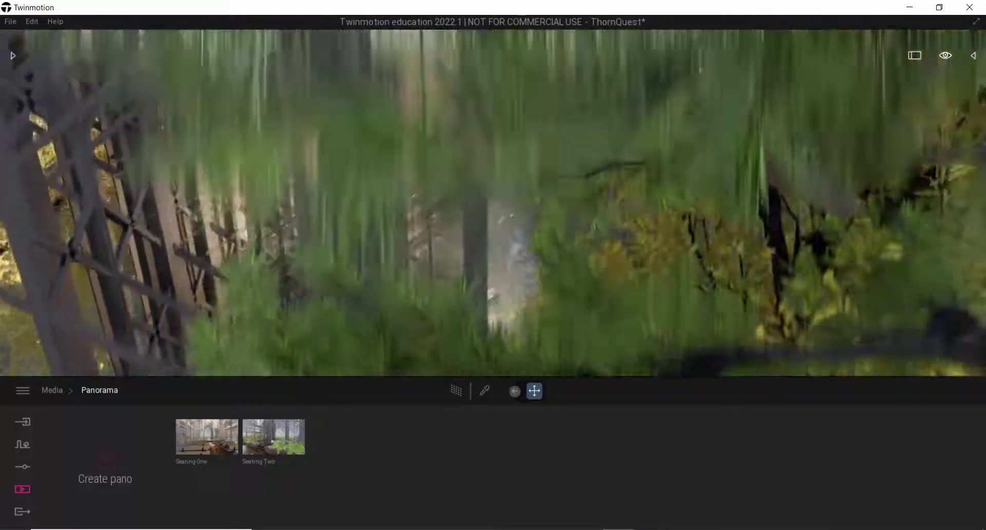
key("Down")
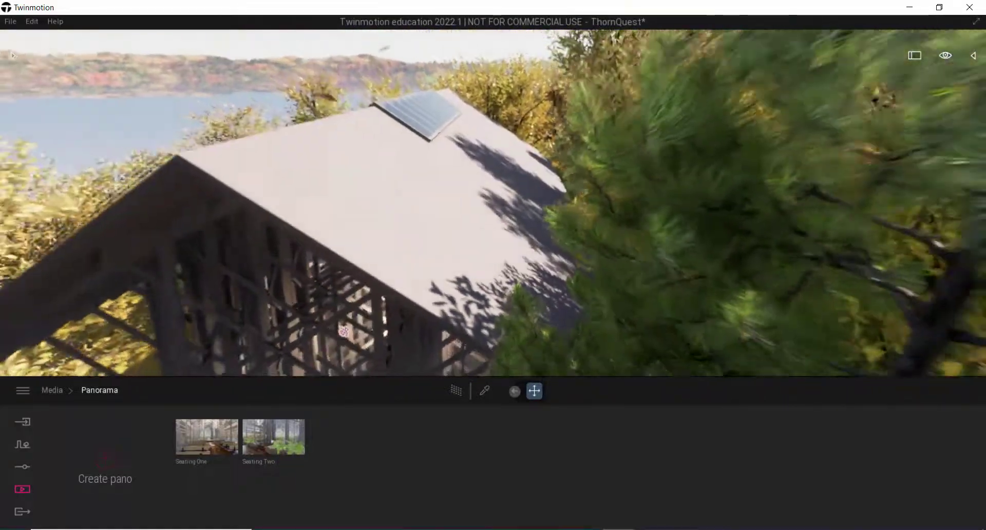
key("Down")
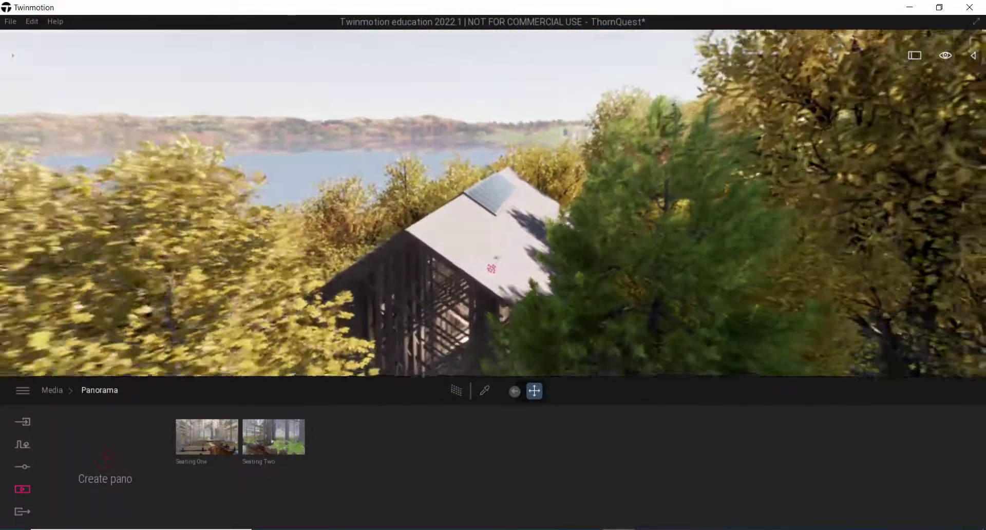
key("Down")
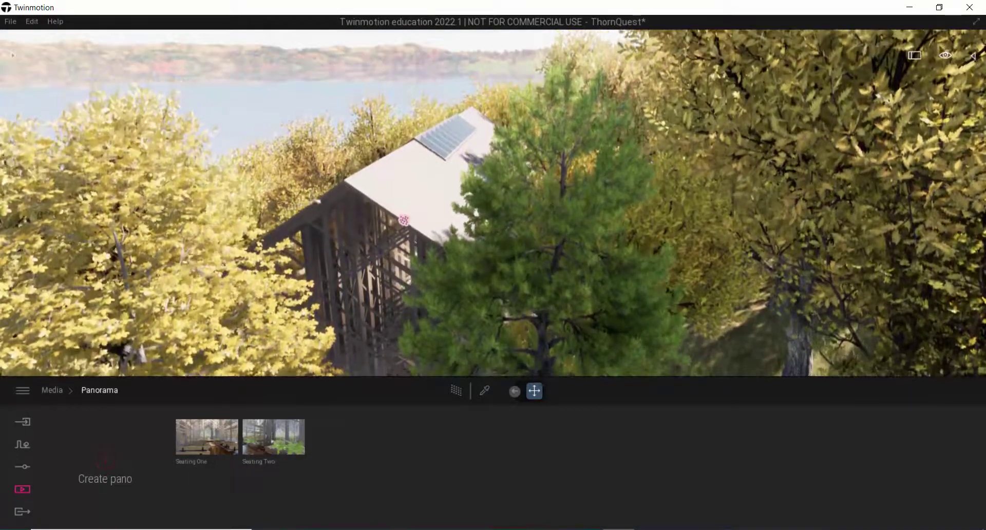
key("Up")
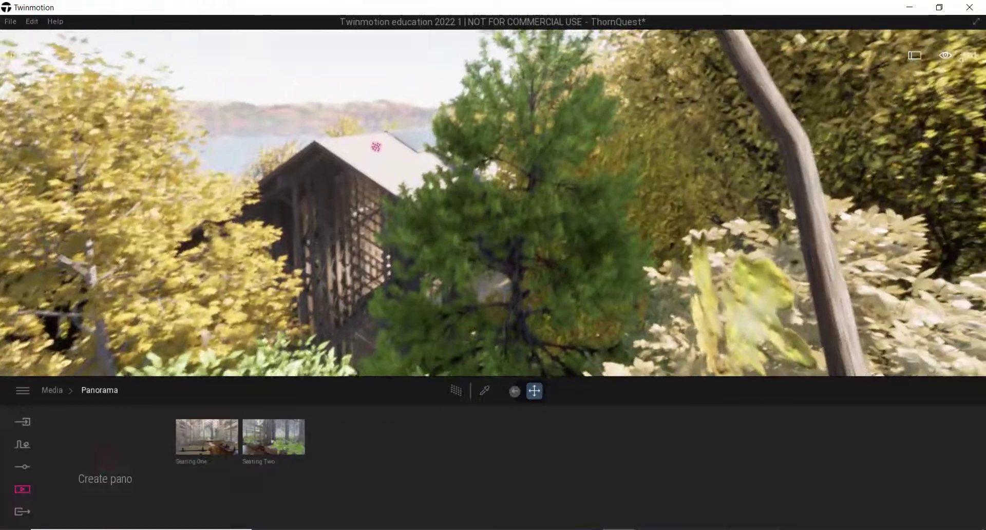
key("Left")
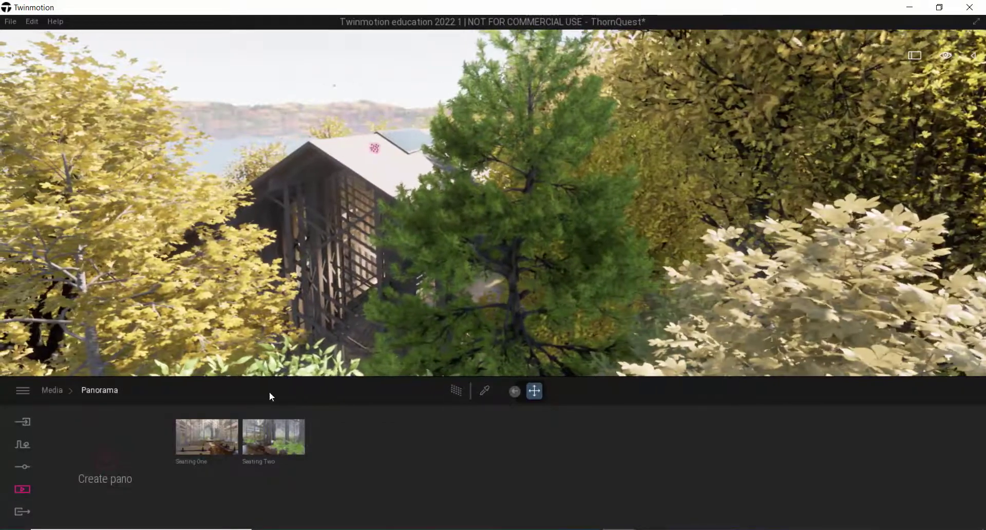
left_click(104, 462)
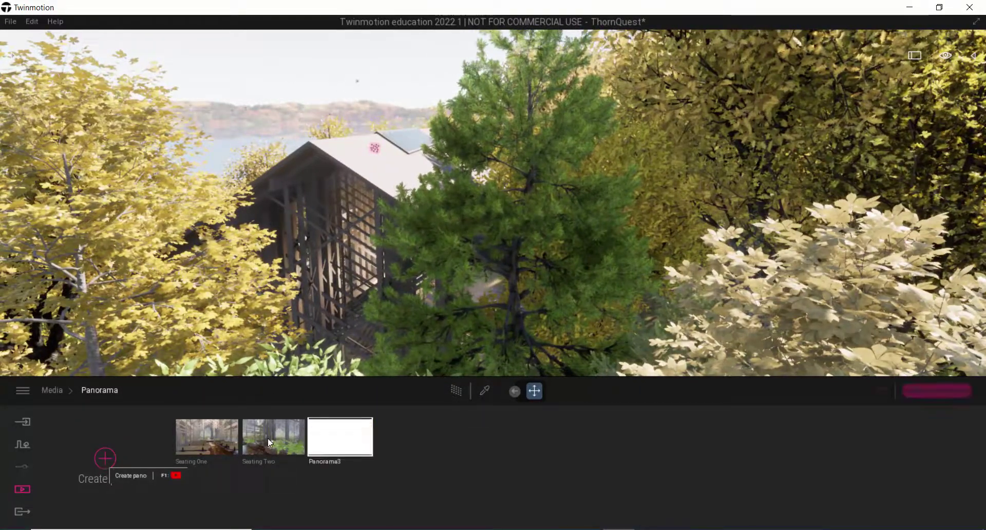
mouse_move(328, 431)
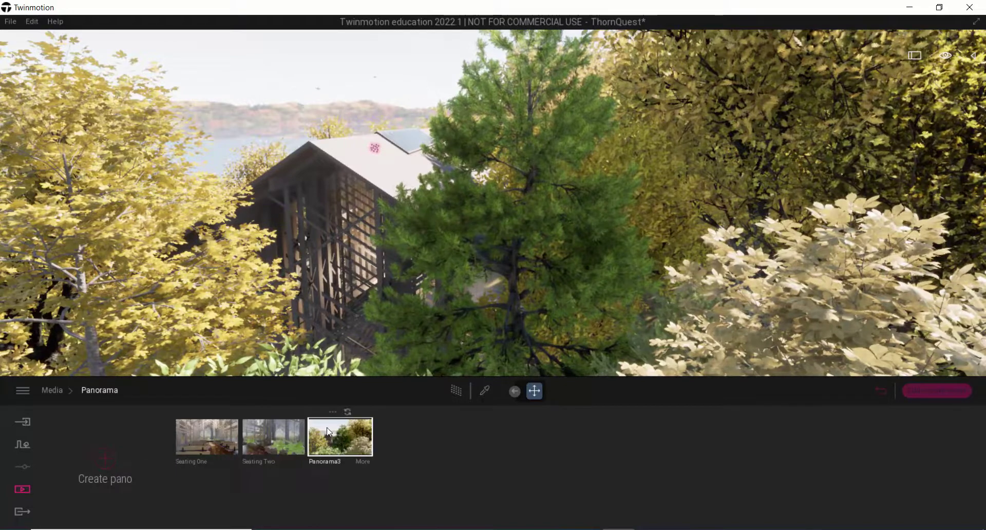
mouse_move(177, 462)
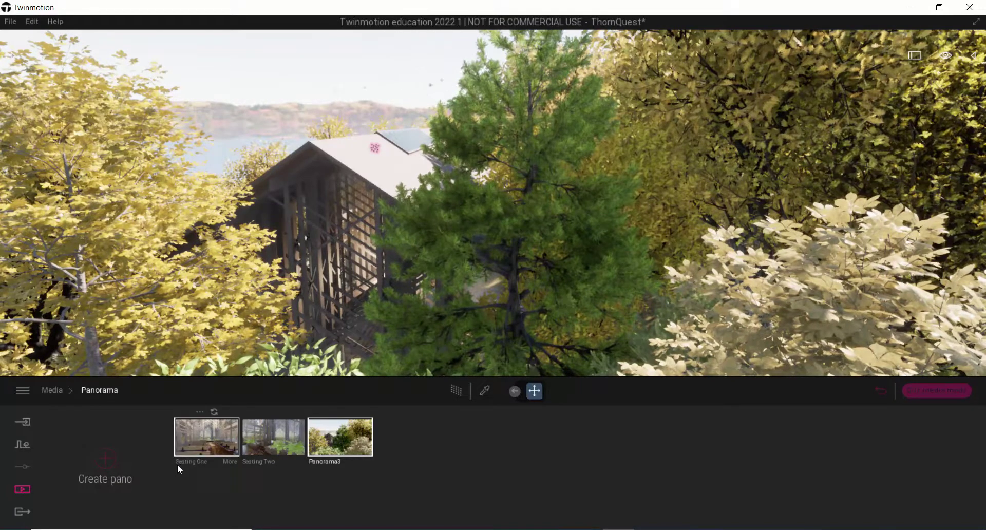
mouse_move(318, 455)
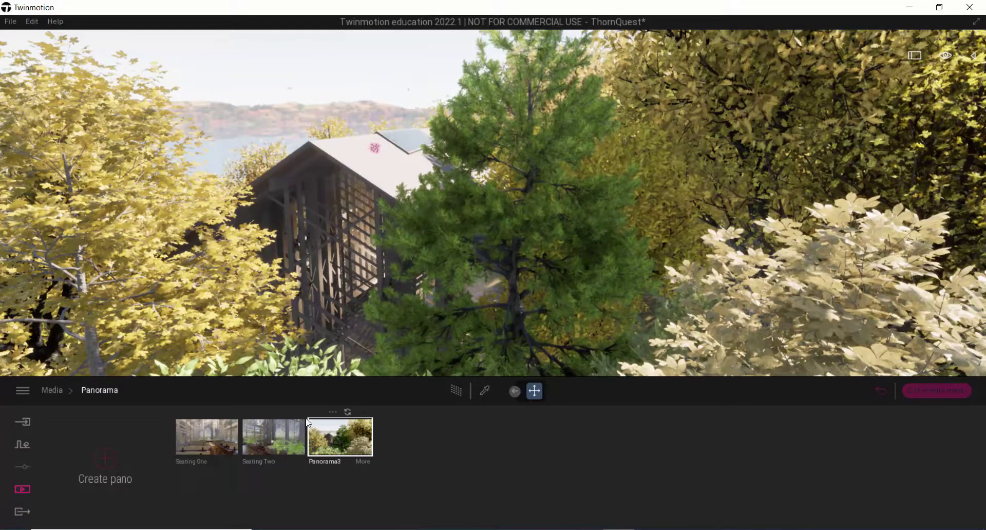
- Open Video10 in the video media and reframe the viewport on the chapel between the trees
left_click(53, 390)
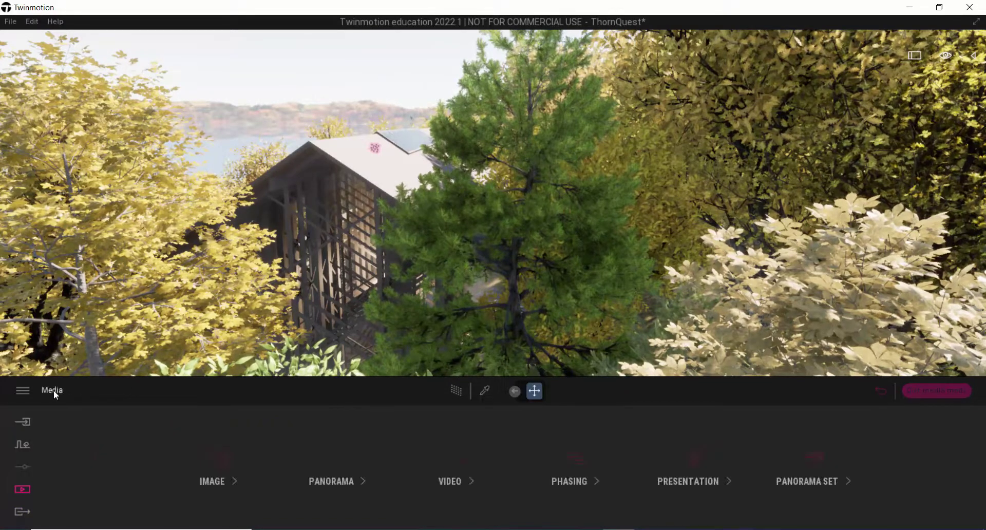
left_click(465, 465)
left_click(196, 442)
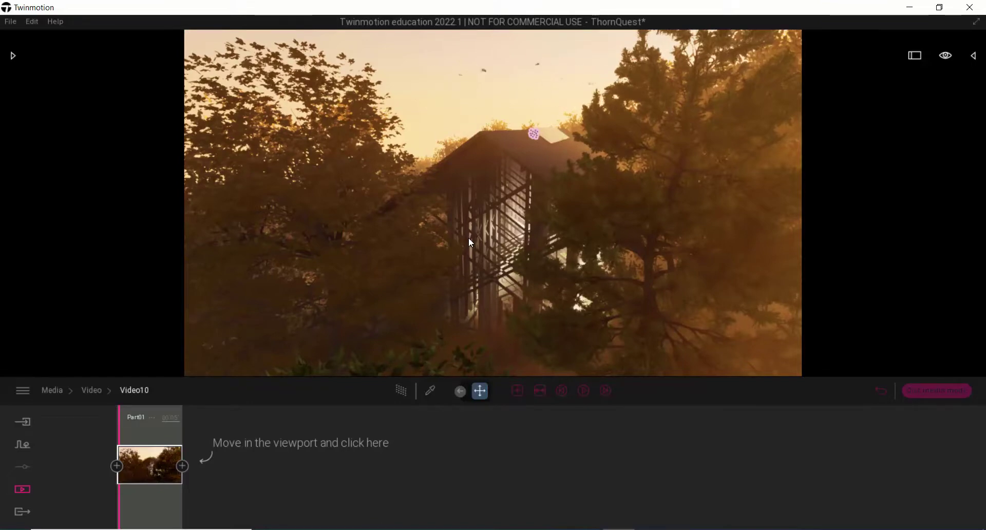
mouse_move(468, 239)
left_mouse_down()
mouse_move(446, 246)
mouse_move(470, 230)
left_mouse_up()
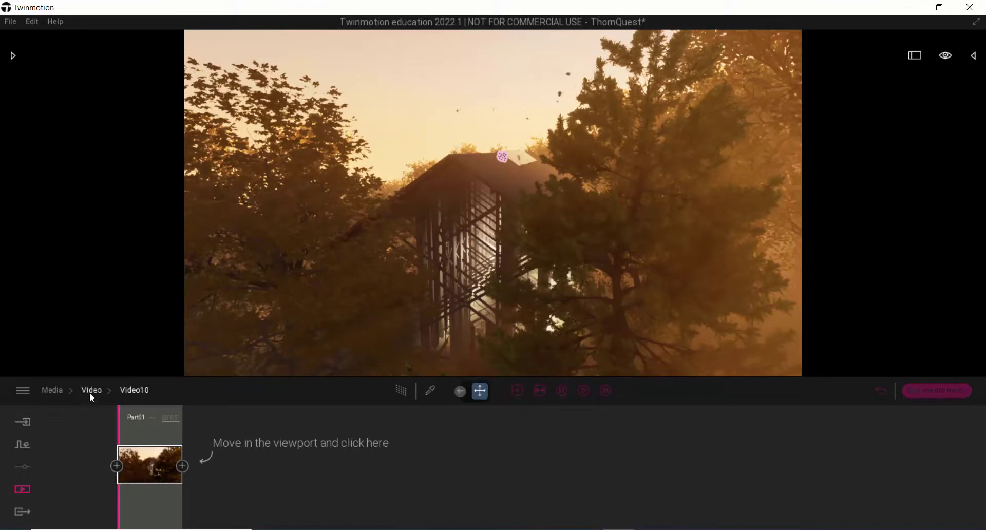
- Leave Video10 and create a new presentation in the presentation media
left_click(50, 393)
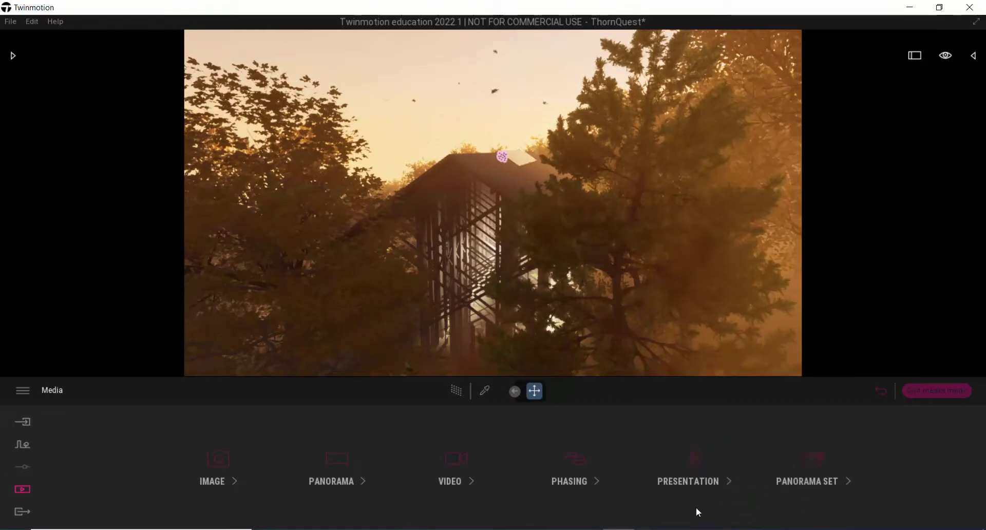
left_click(693, 464)
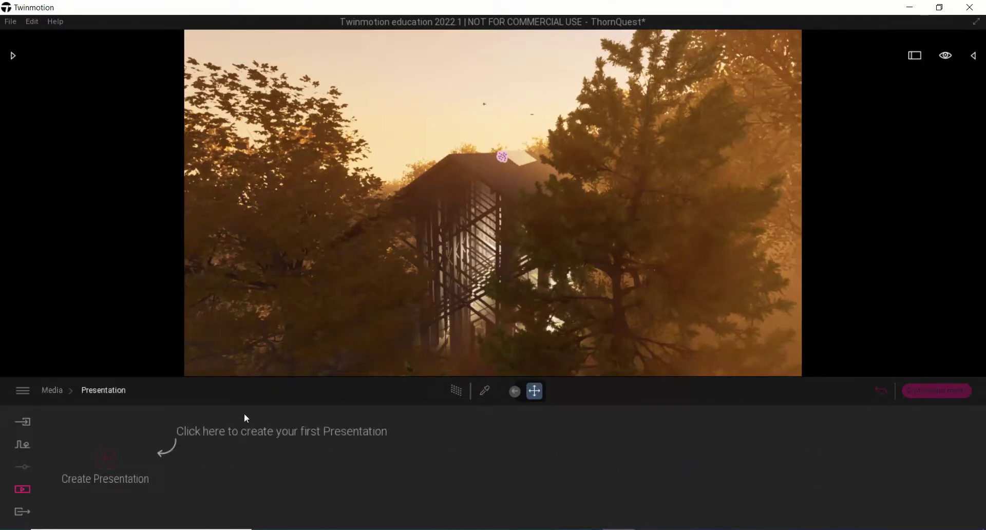
left_click(102, 459)
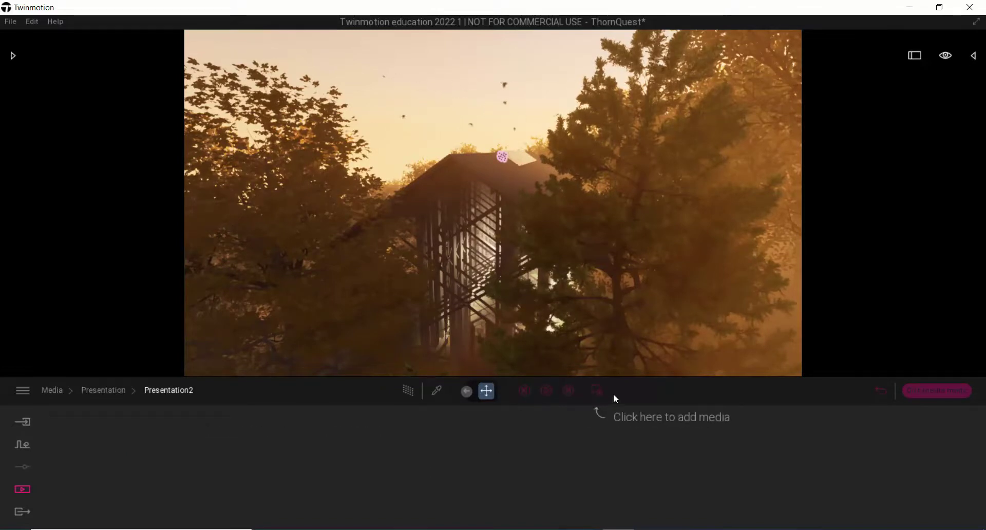
- Add the panoramas Seating One, Seating Two and Panorama3 to the new presentation
left_click(598, 391)
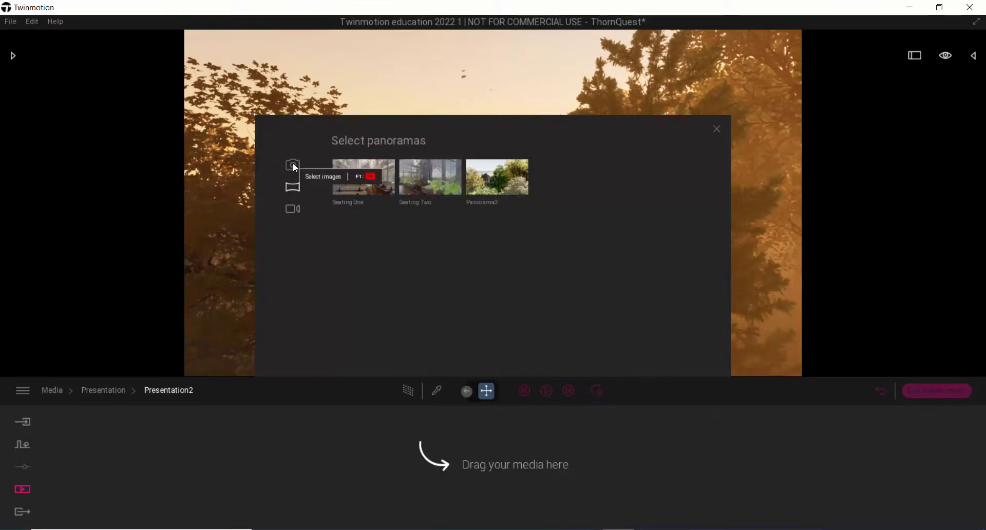
left_click(293, 208)
left_click(294, 189)
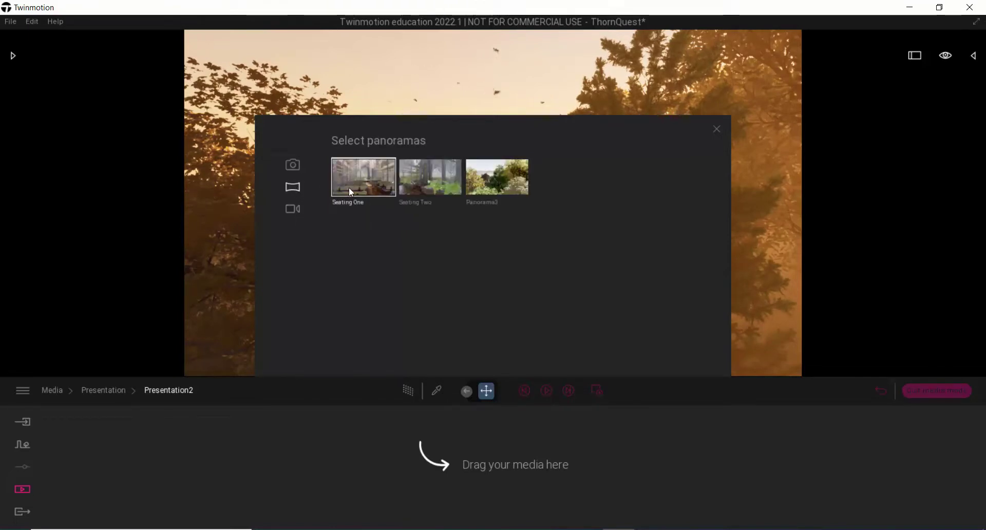
left_click(488, 180)
left_click(368, 195)
left_click(426, 188)
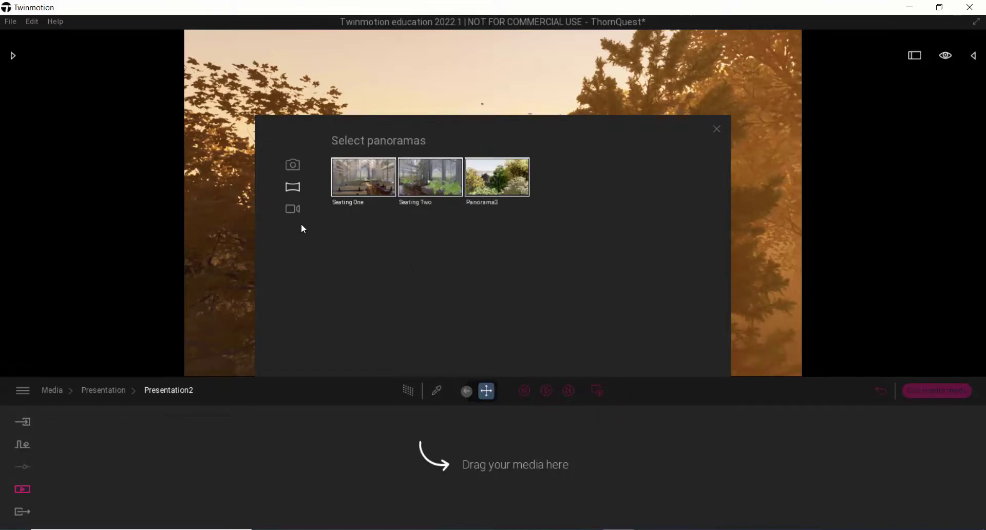
left_click_drag(368, 198, 262, 462)
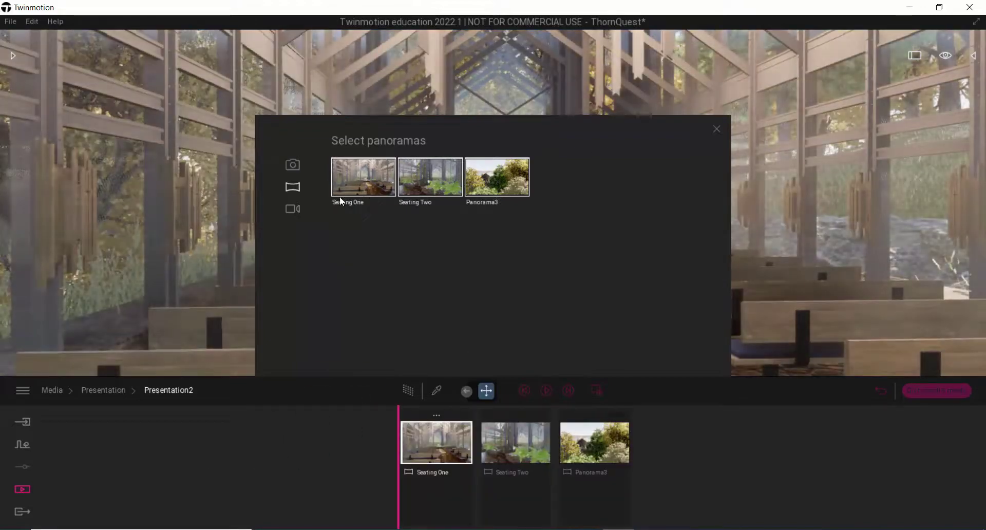
- Add Video10 to the presentation after Panorama3 and exit the media mode
left_click(293, 208)
left_click_drag(362, 206, 680, 480)
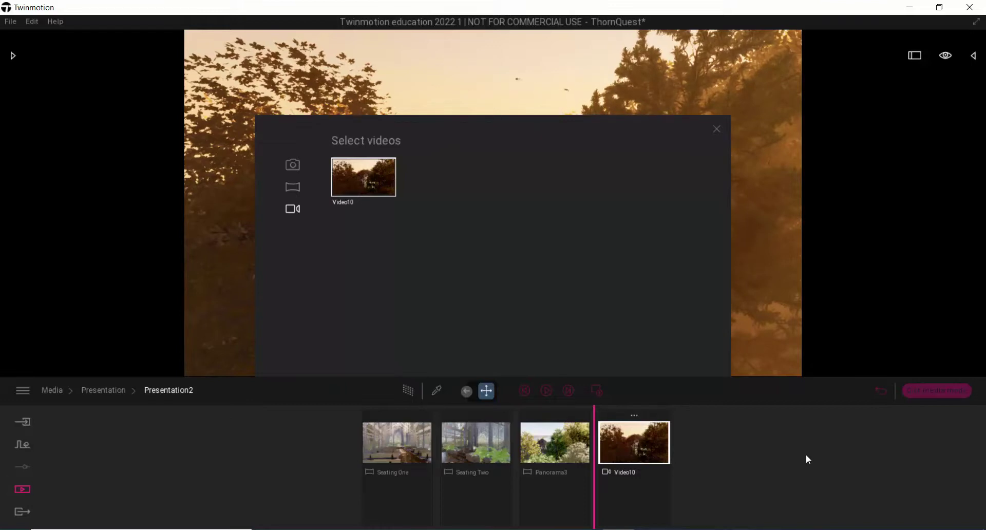
left_click(717, 129)
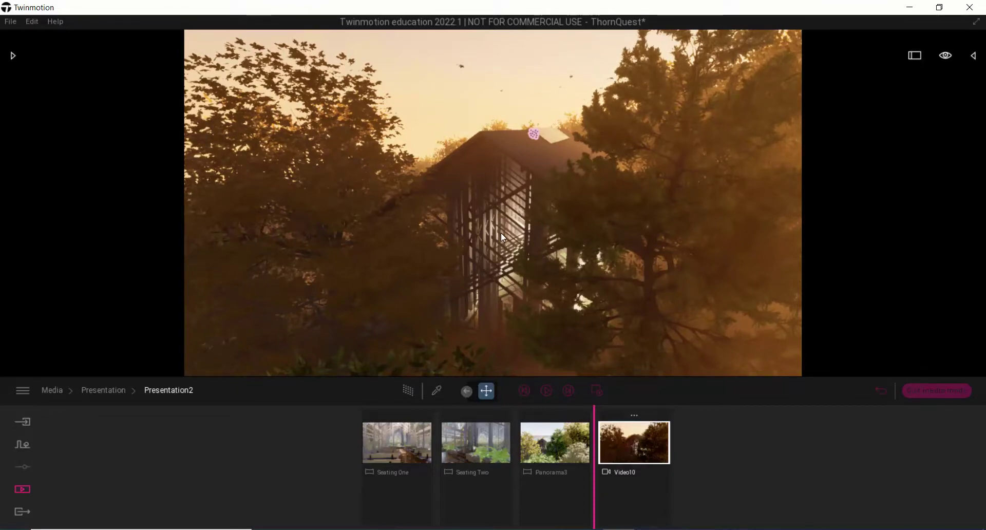
left_click(937, 391)
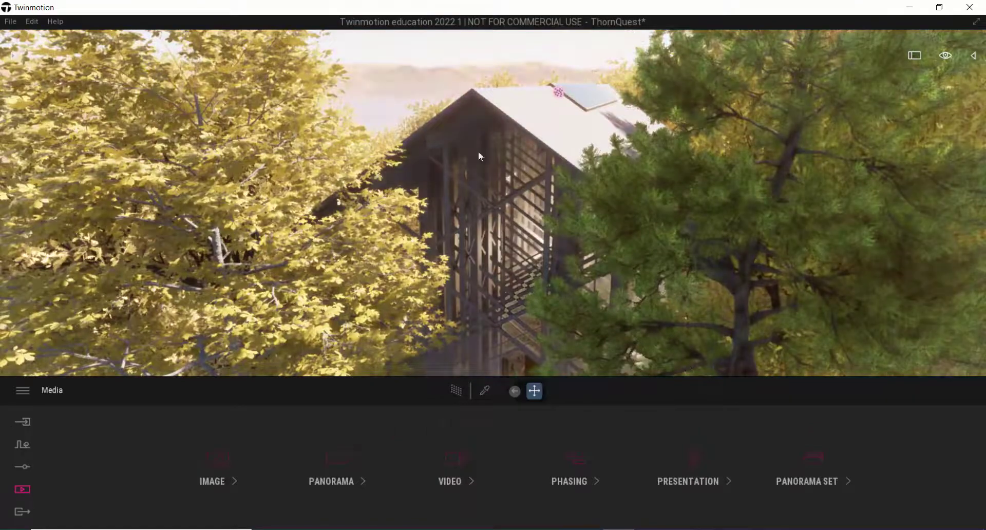
- Select the panoramas Seating One, Seating Two and Panorama3 for local export and check the panorama export settings
left_click(22, 511)
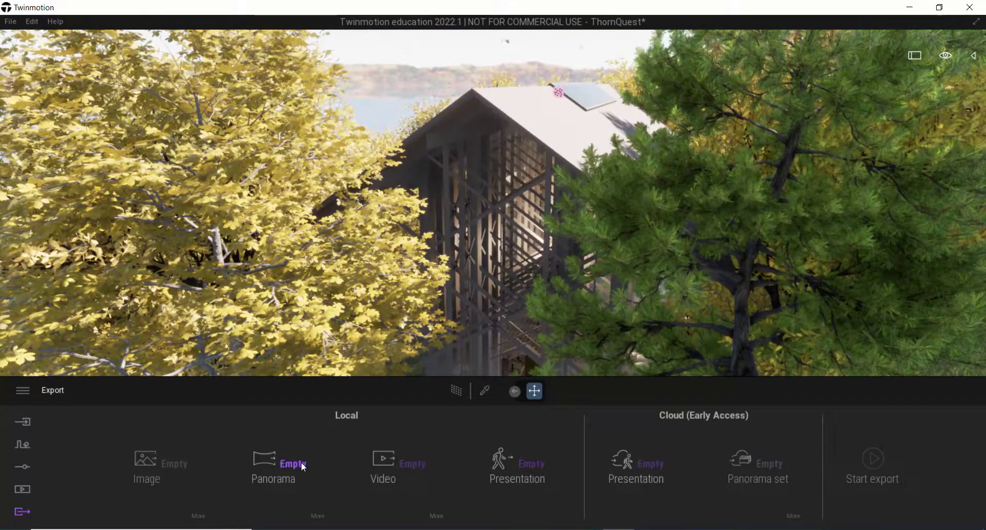
left_click(286, 464)
left_click(295, 175)
left_click(421, 165)
left_click(359, 173)
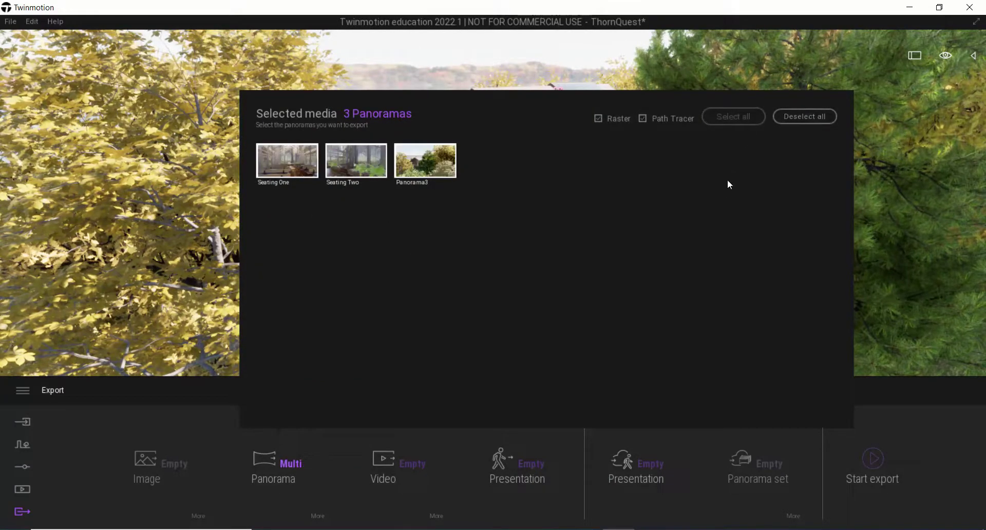
left_click(553, 474)
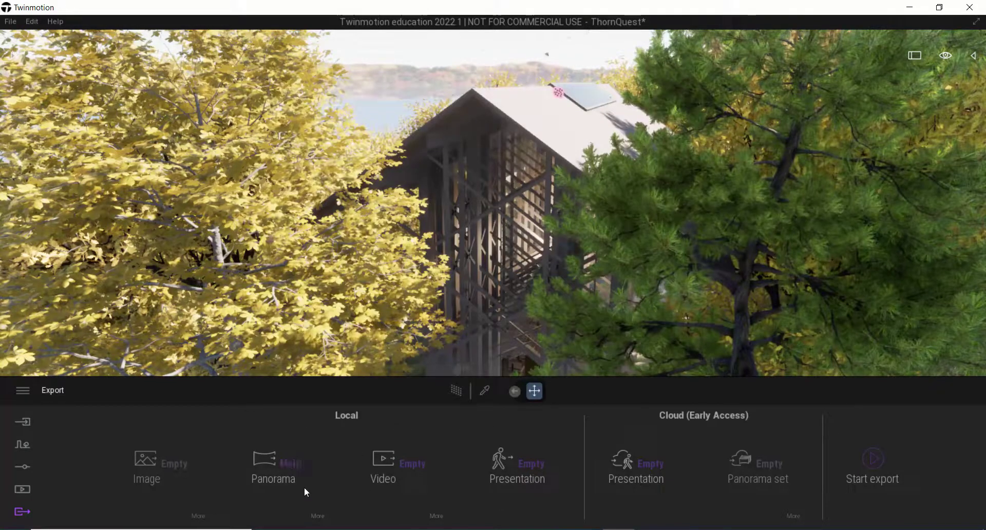
left_click(318, 516)
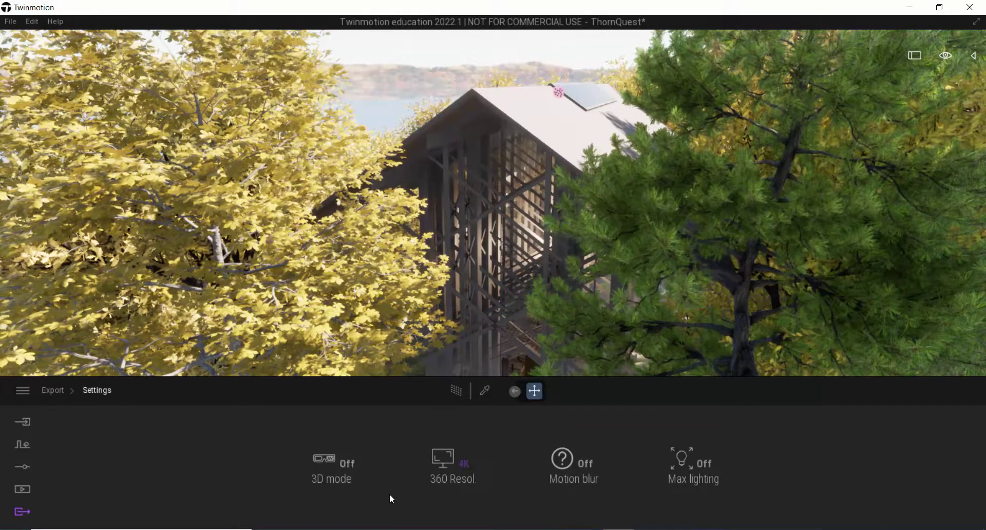
left_click(58, 393)
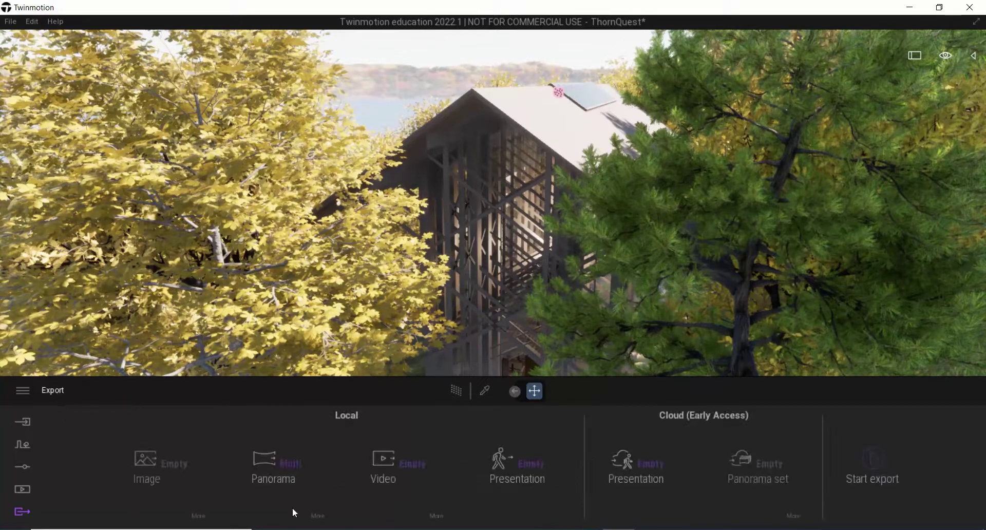
- Select Video10 for local export and review its output mode options, keeping the mode at 360
left_click(413, 465)
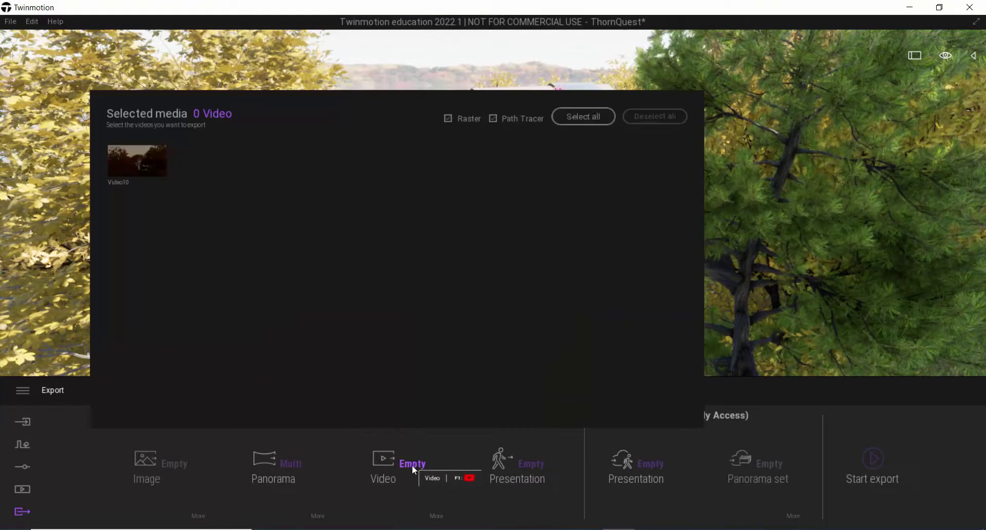
left_click(138, 164)
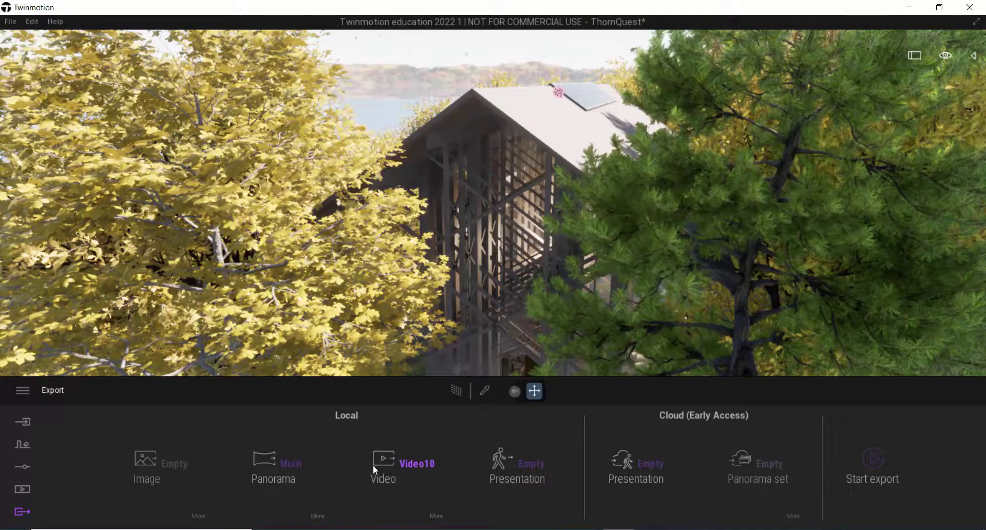
left_click(436, 516)
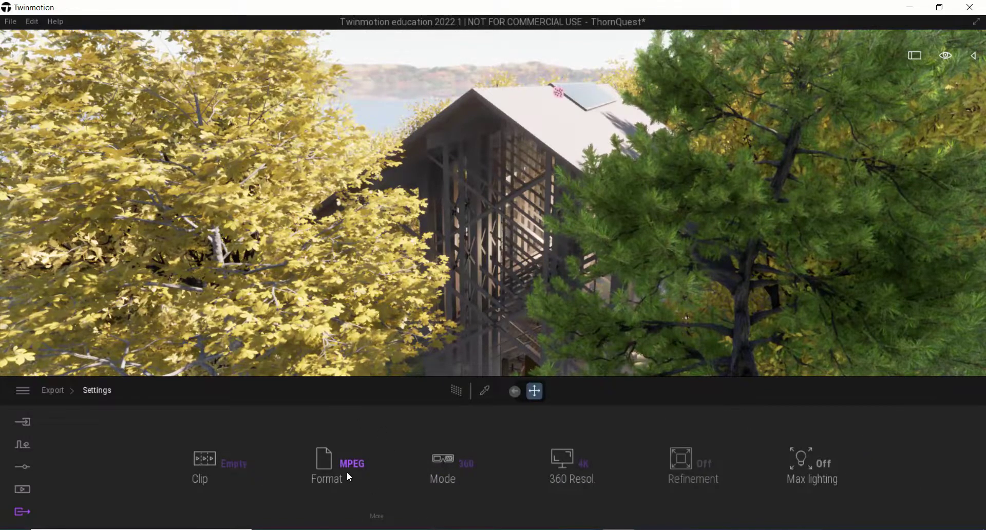
left_click(462, 465)
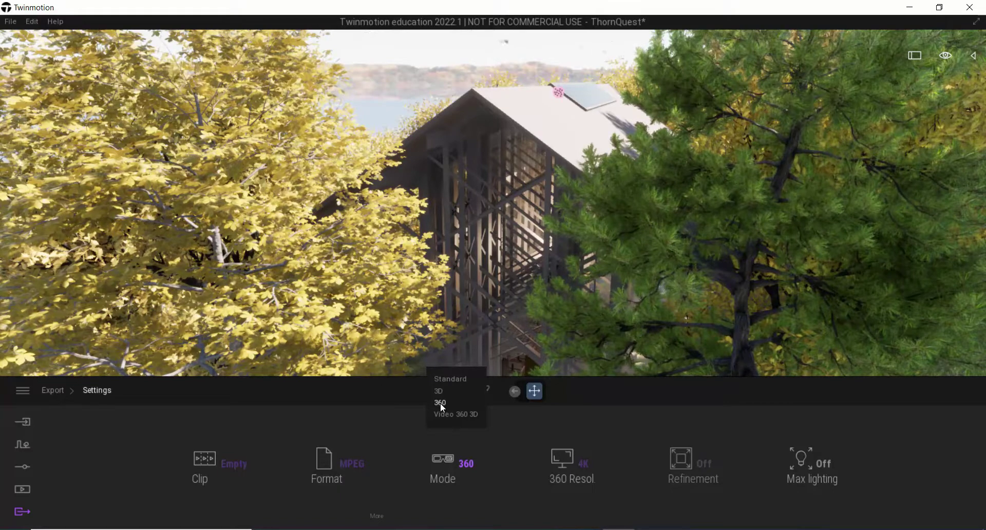
left_click(423, 407)
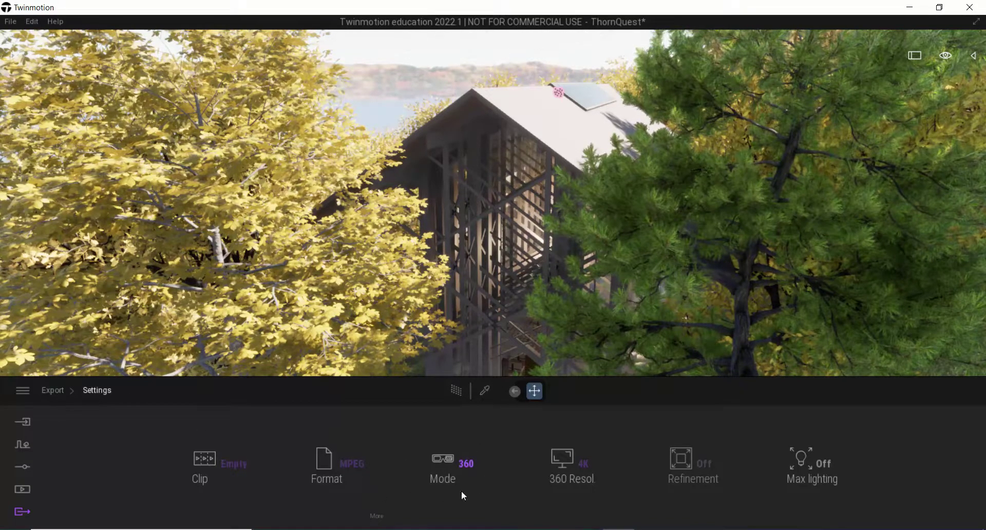
left_click(48, 390)
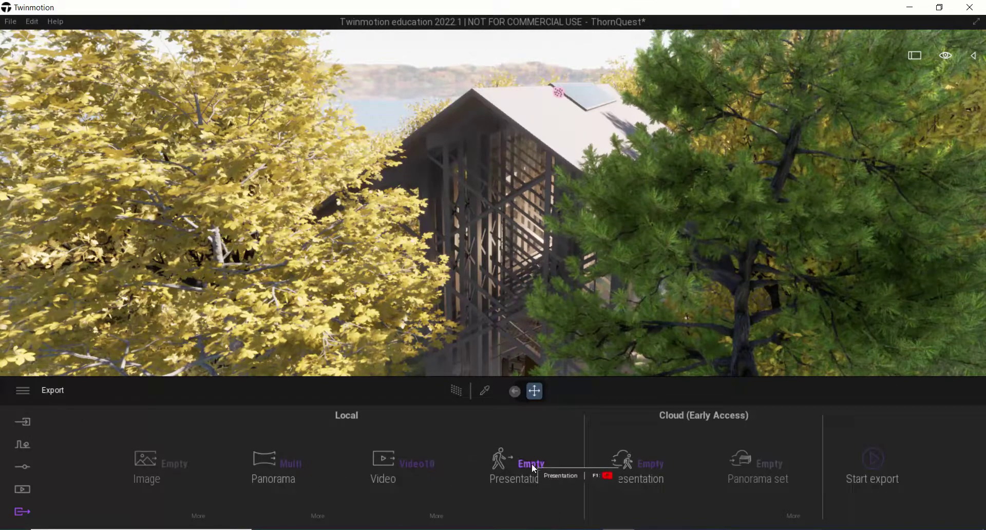
- Select Presentation2 for local export and start exporting the selected media
left_click(534, 468)
left_click(241, 175)
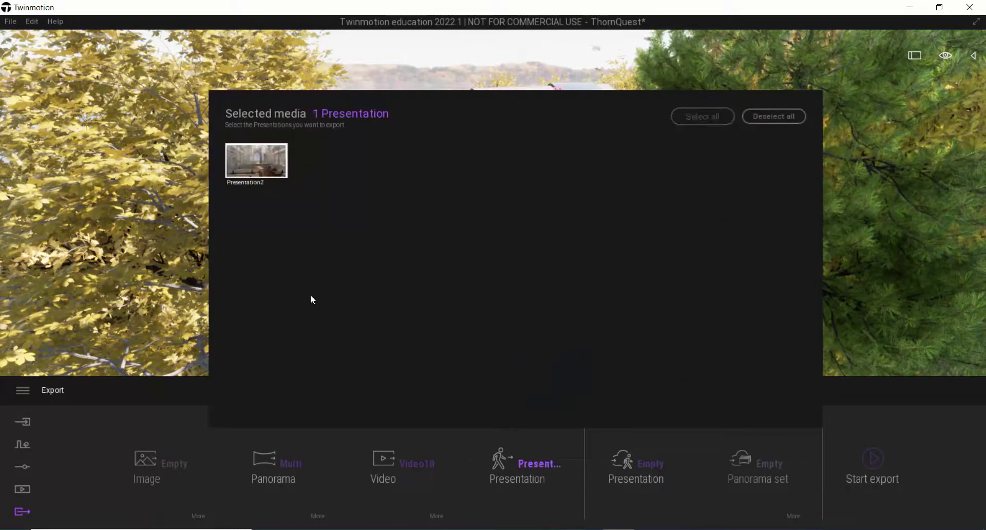
left_click(824, 85)
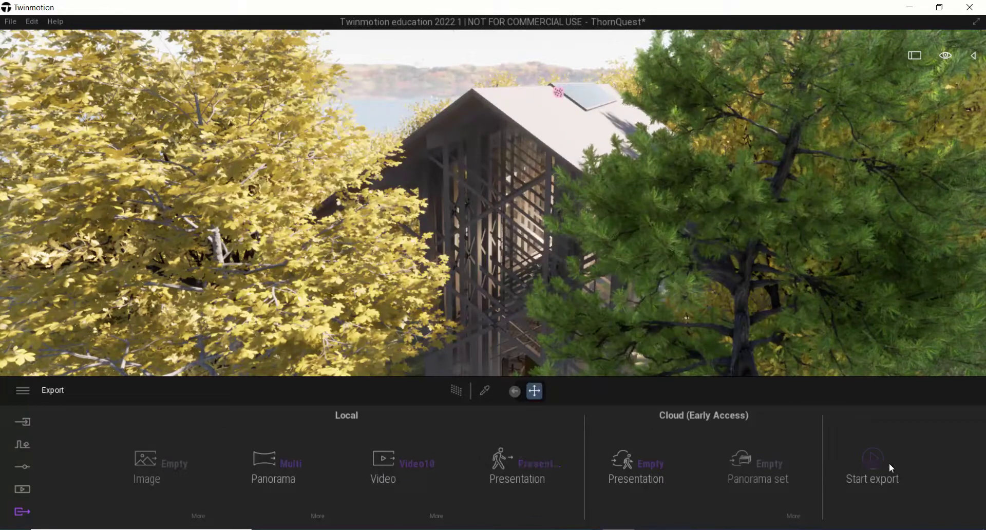
left_click(875, 463)
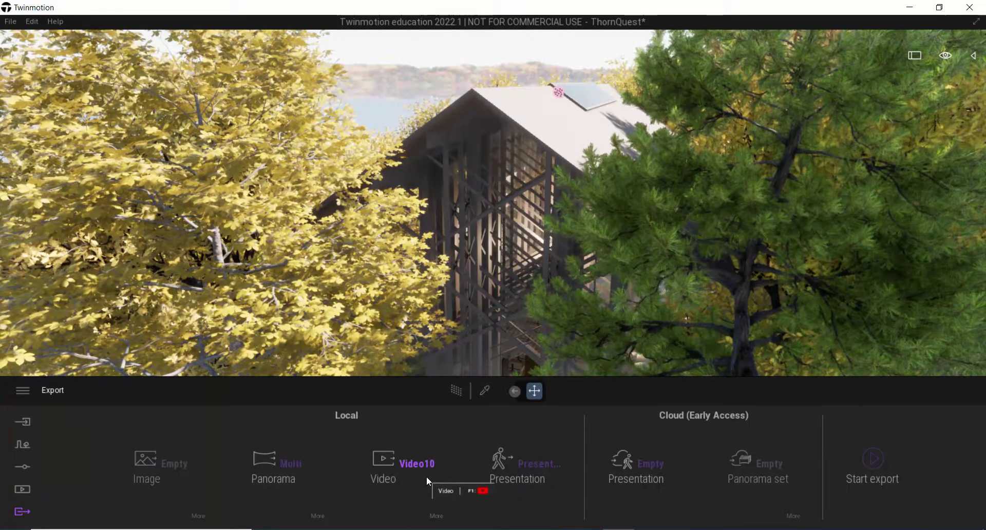
- Close Twinmotion without saving the ThornQuest project
mouse_move(406, 458)
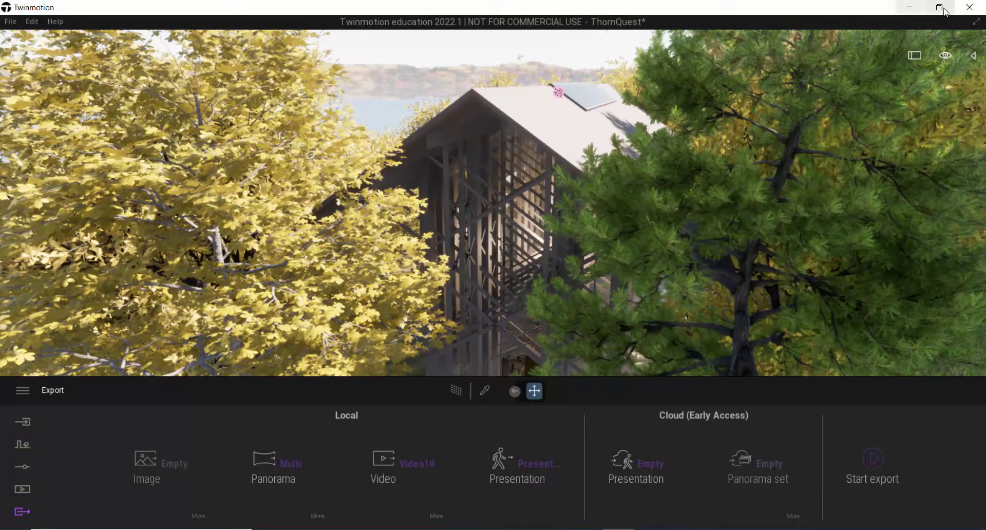
left_click(972, 9)
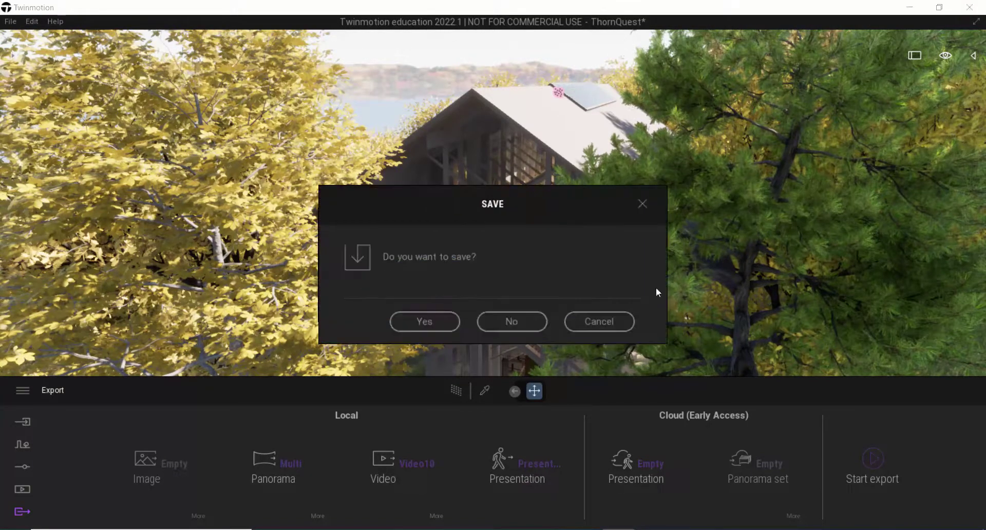
left_click(522, 323)
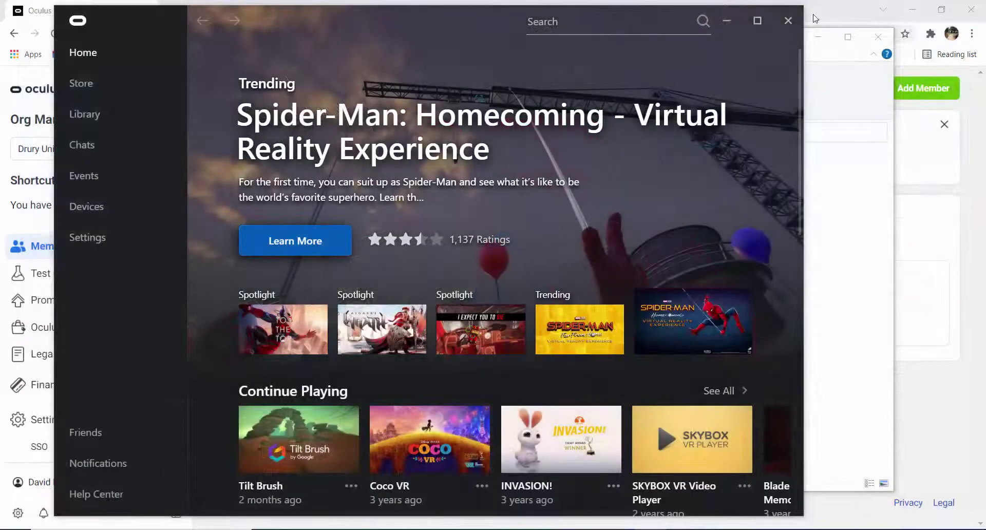
- Switch to File Explorer and open the VR Tests Quest2 folder inside Scholarship on Local Disk (C:)
key("super+e")
double_click(678, 356)
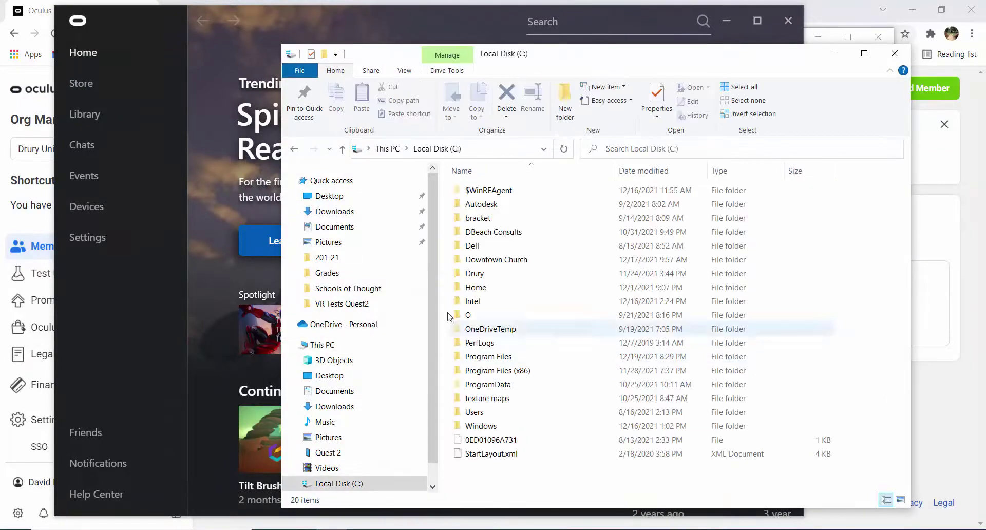
double_click(480, 259)
double_click(483, 273)
double_click(476, 319)
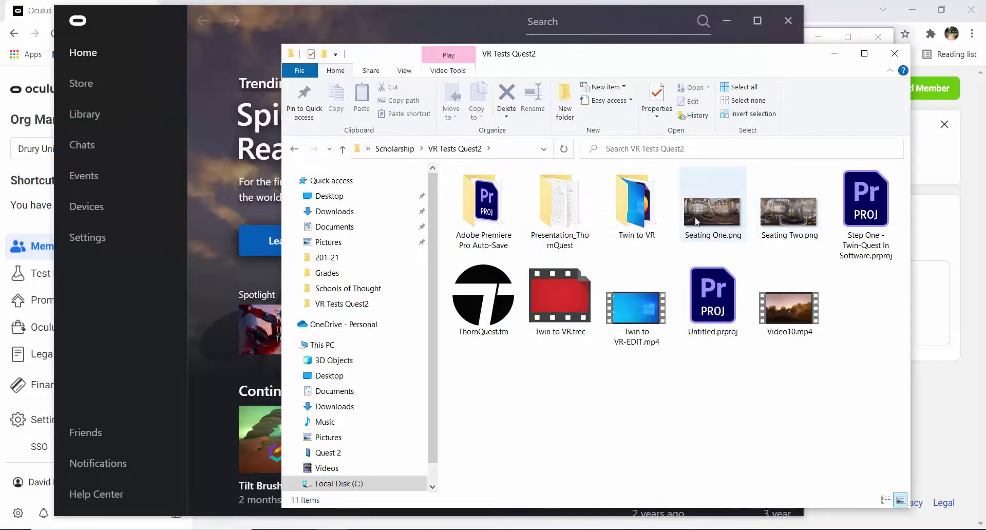
- View the exported panorama Seating One.png, close it, and play Video10.mp4, pausing it partway
double_click(717, 222)
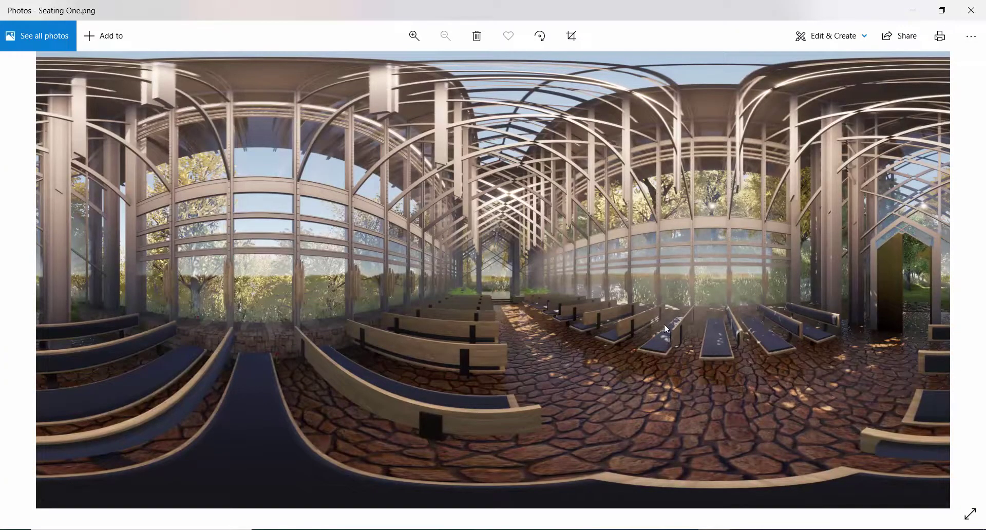
left_click(971, 10)
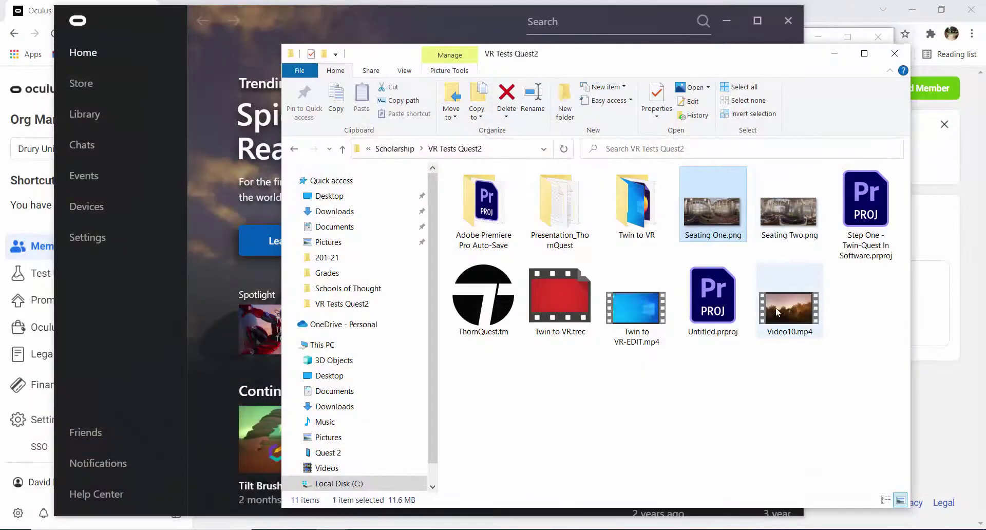
double_click(768, 308)
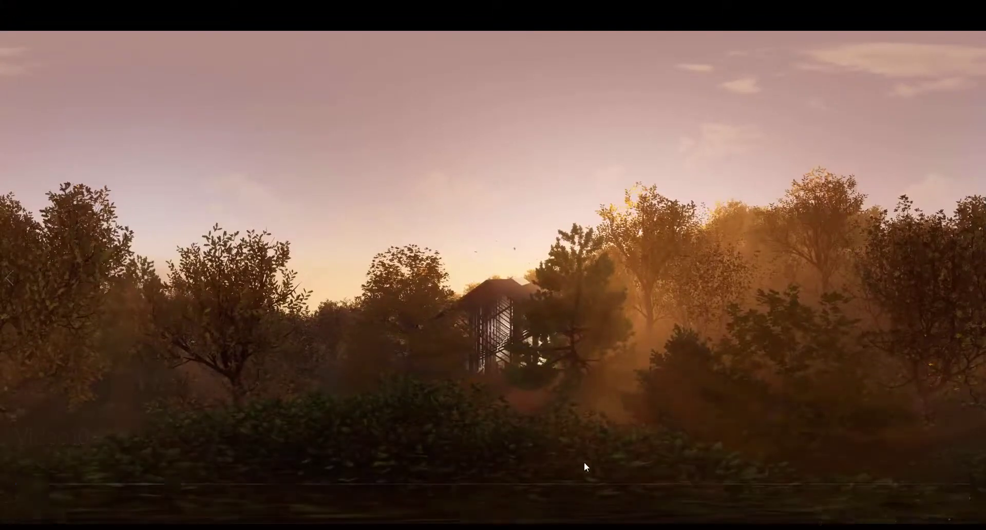
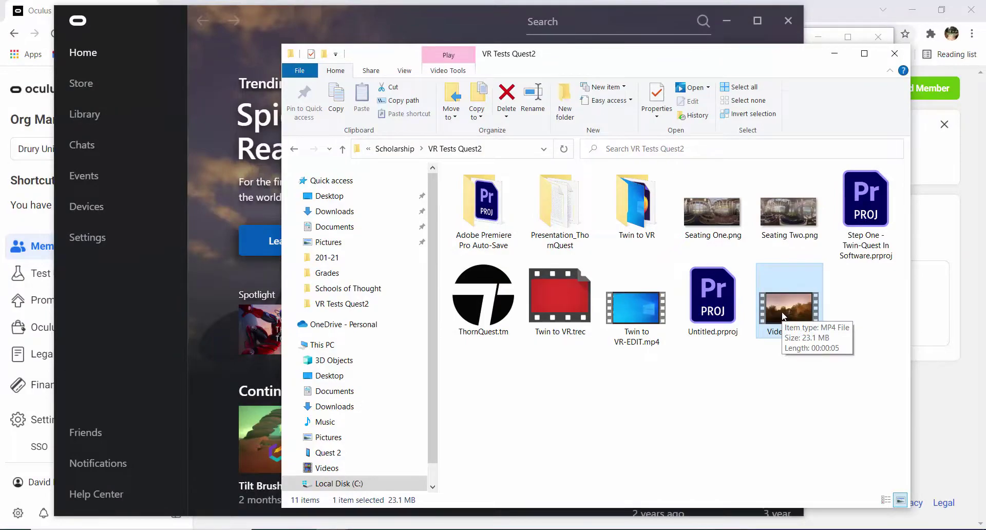
double_click(782, 315)
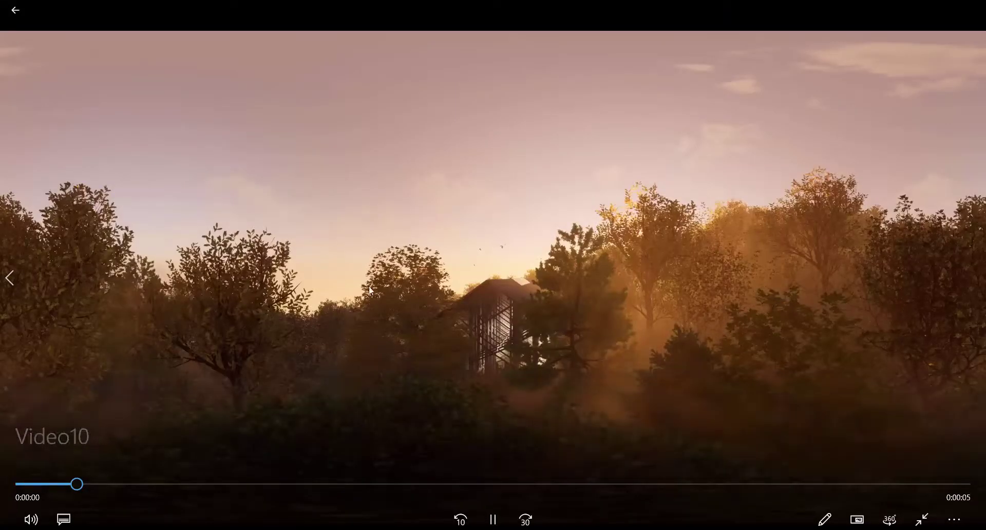
left_click(493, 519)
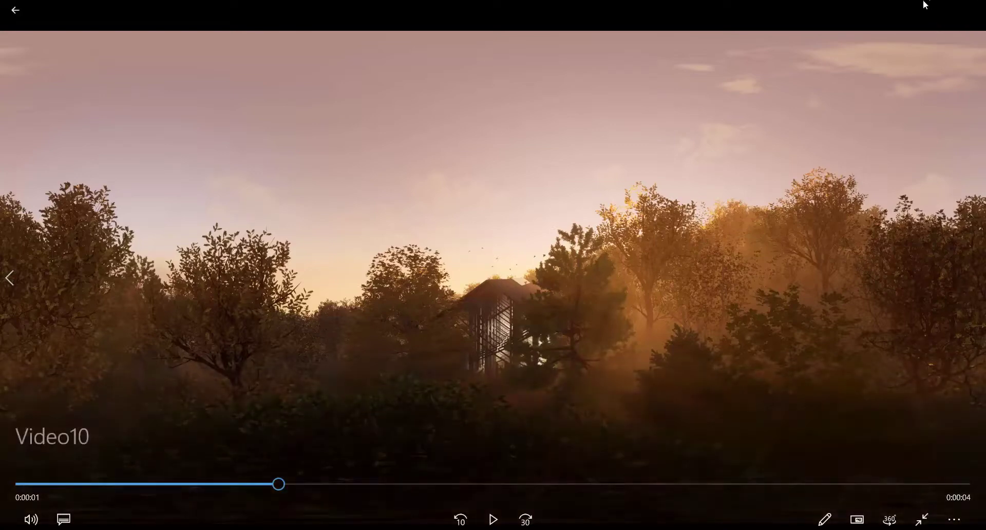
- Close the Video10 playback and minimize the Quest 2 storage window to reach the desktop
left_click(941, 12)
left_click(970, 10)
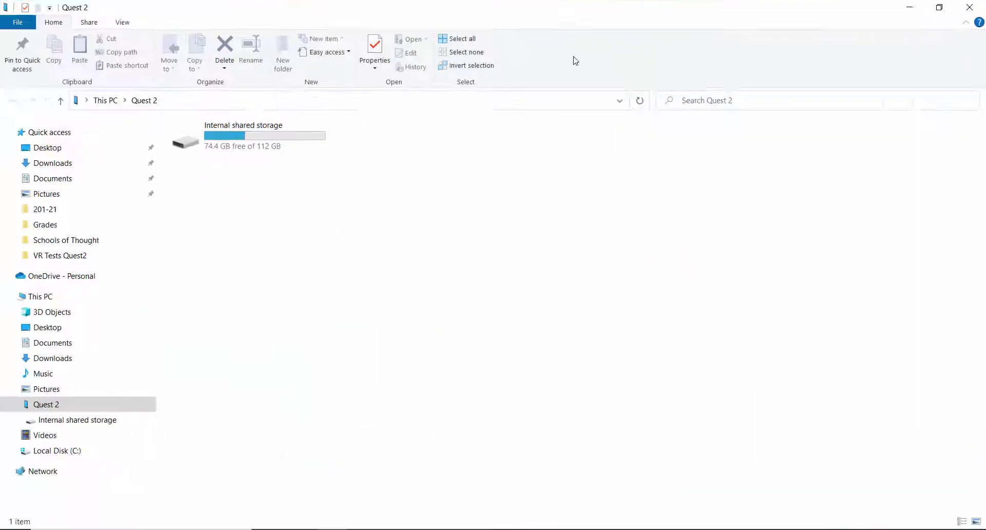
left_click(909, 7)
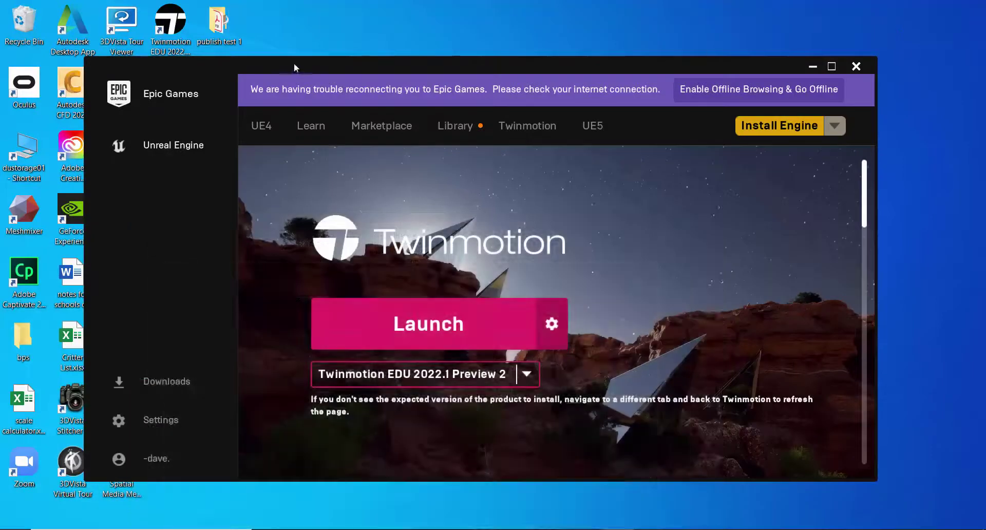
- Move the Epic Games launcher away from the desktop shortcuts and launch the Spatial Media Metadata Injector
left_click_drag(282, 66, 513, 32)
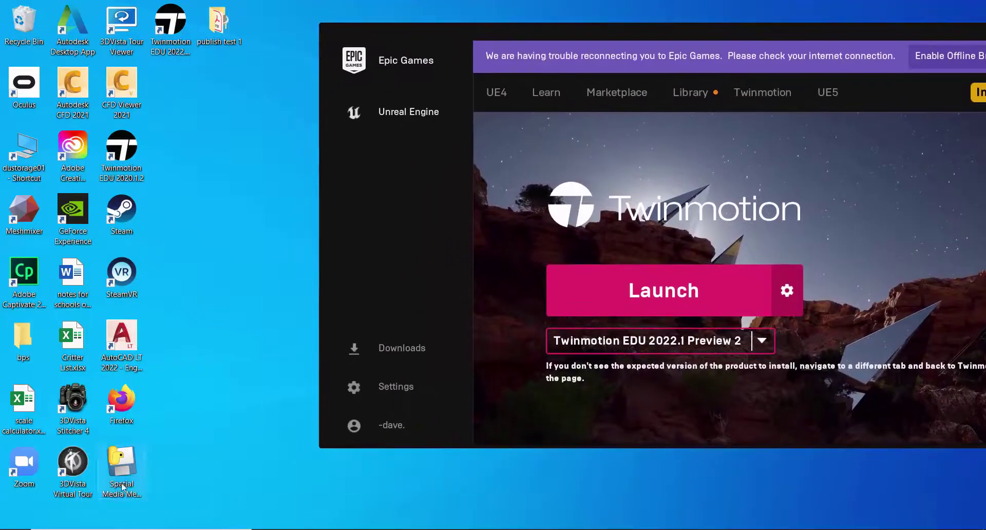
left_click(121, 466)
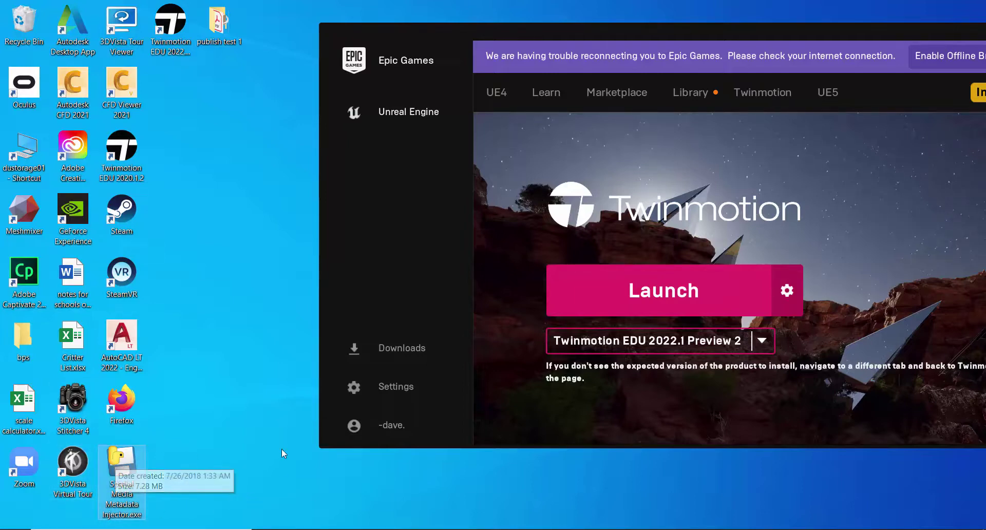
double_click(120, 461)
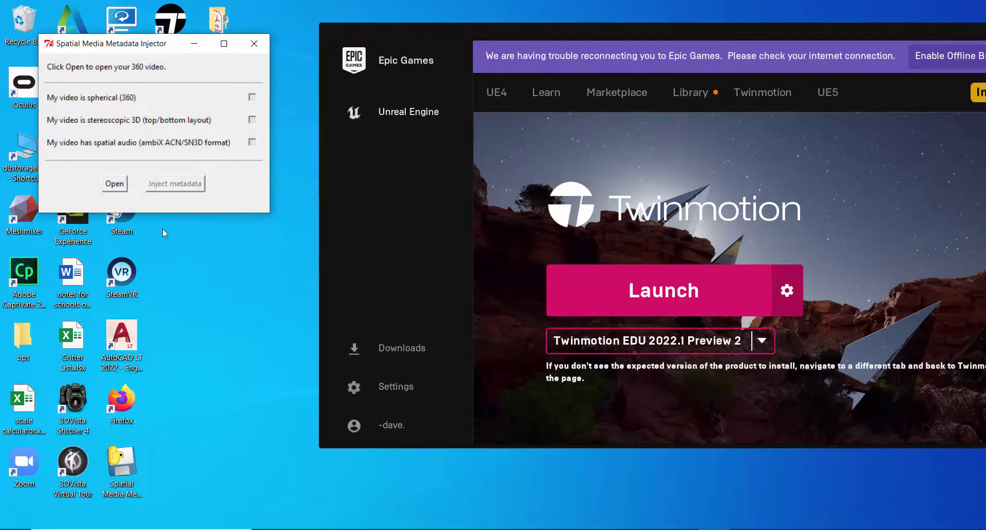
- Load Video10.mp4 into the metadata injector from Drury > Scholarship > VR Tests Quest2 on Local Disk (C:)
left_click(114, 183)
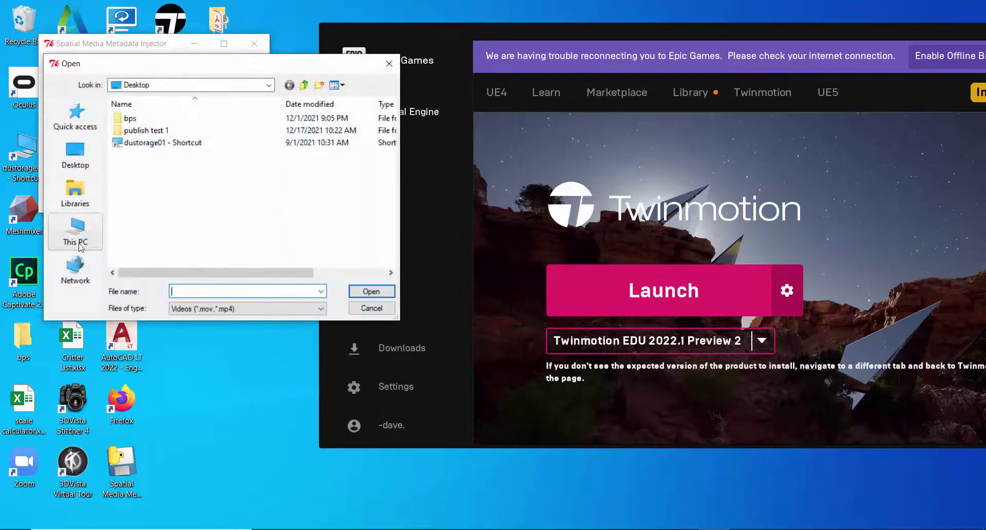
left_click(80, 246)
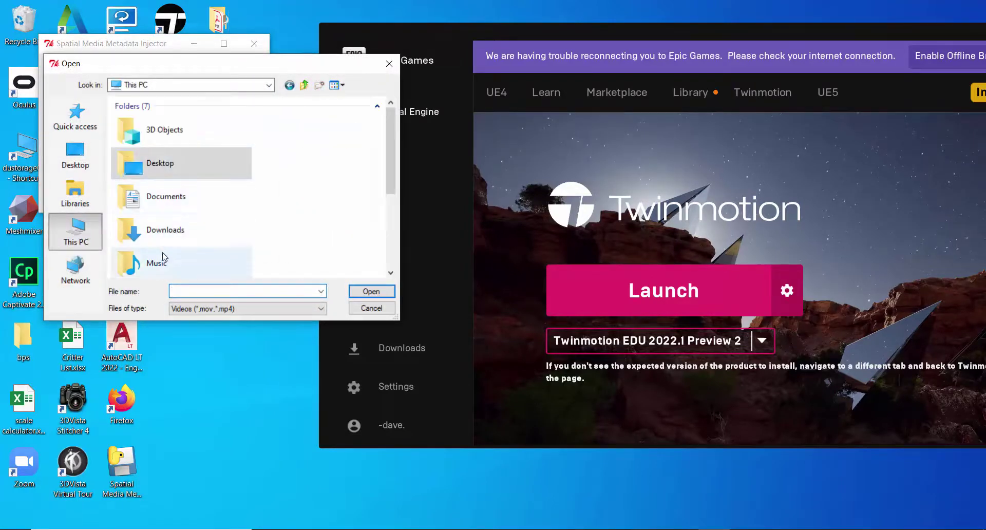
double_click(164, 166)
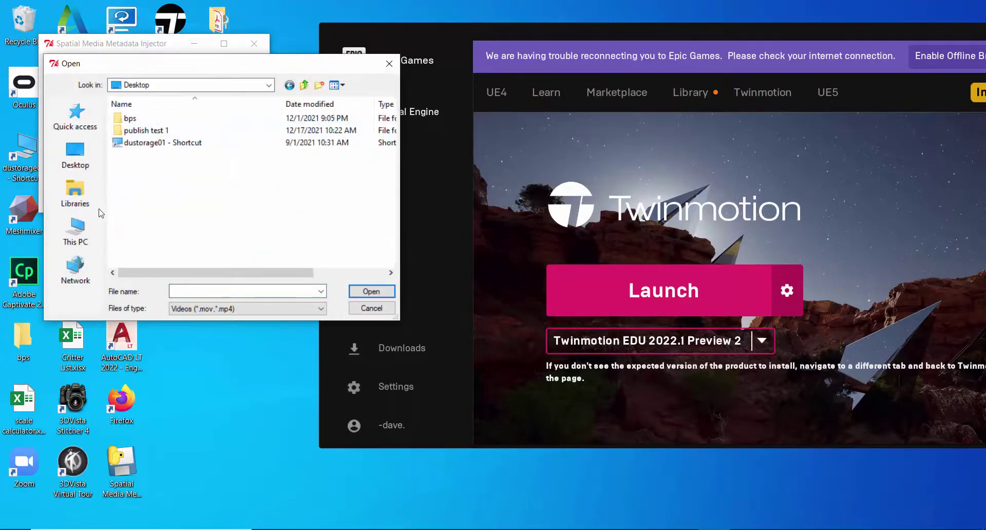
left_click(76, 231)
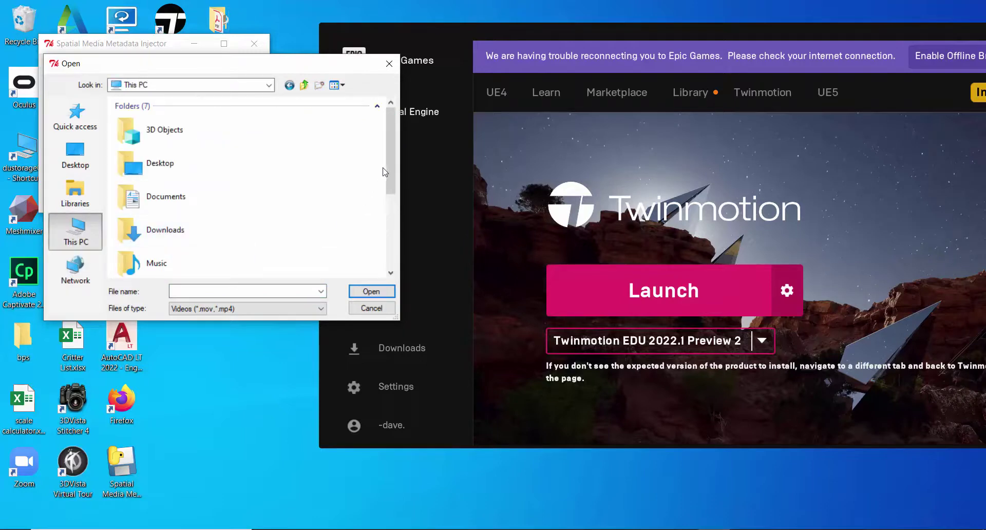
left_click_drag(385, 172, 403, 238)
left_click(195, 262)
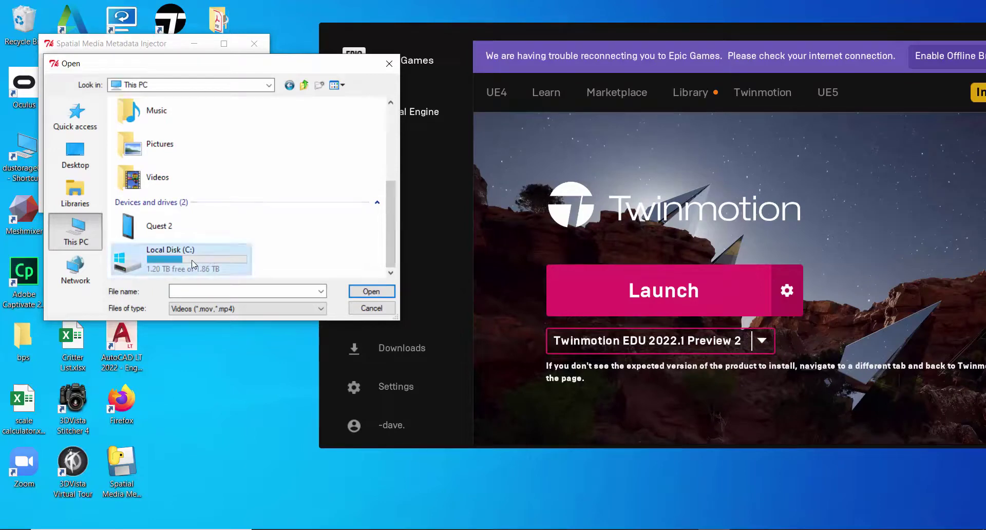
double_click(193, 263)
double_click(135, 192)
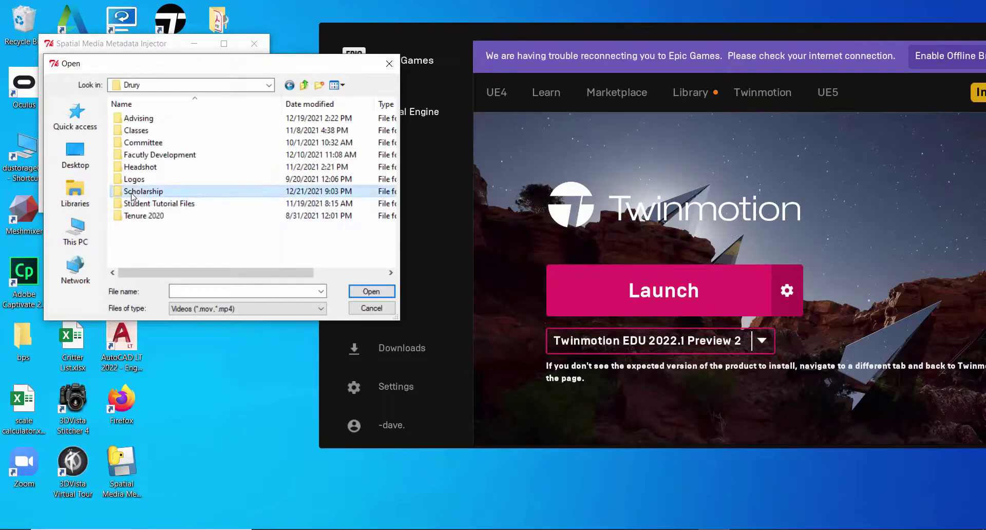
double_click(132, 194)
double_click(133, 229)
left_click(151, 248)
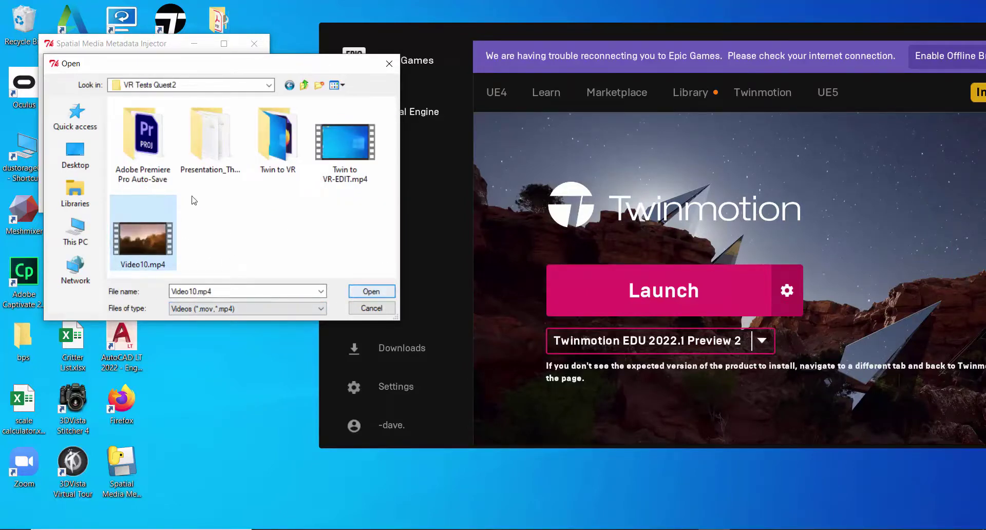
left_click(371, 291)
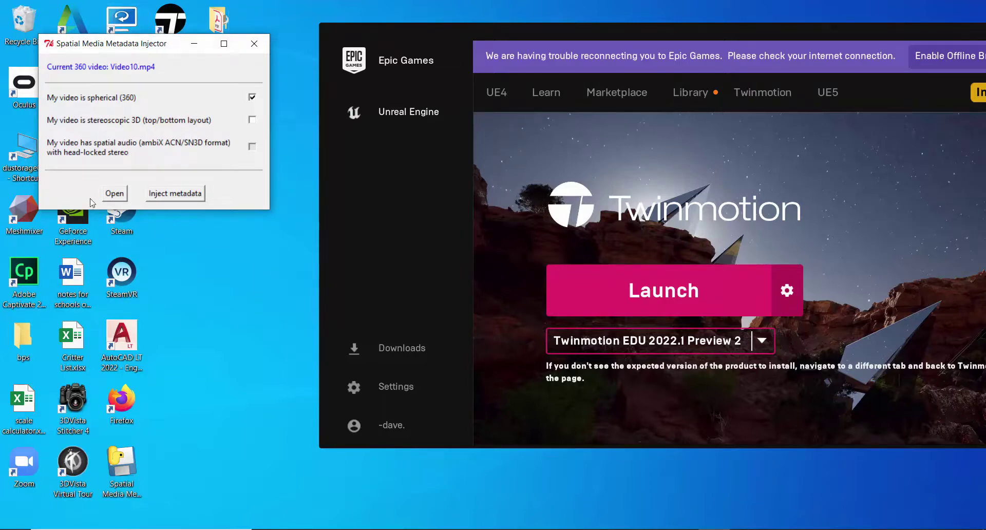
- Inject the spherical (360) metadata and save the result as Video10_injected.mp4 in the VR Tests Quest2 folder
left_click(184, 198)
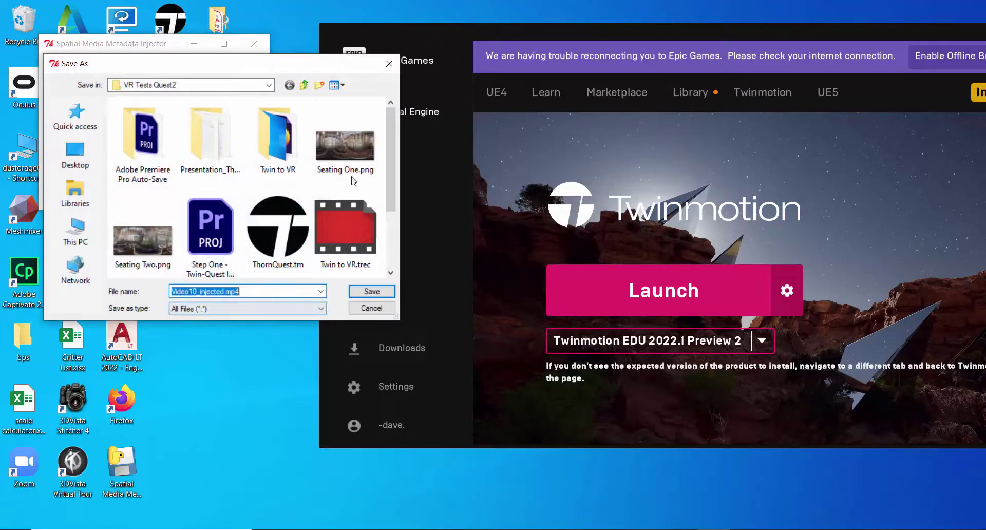
left_click(200, 292)
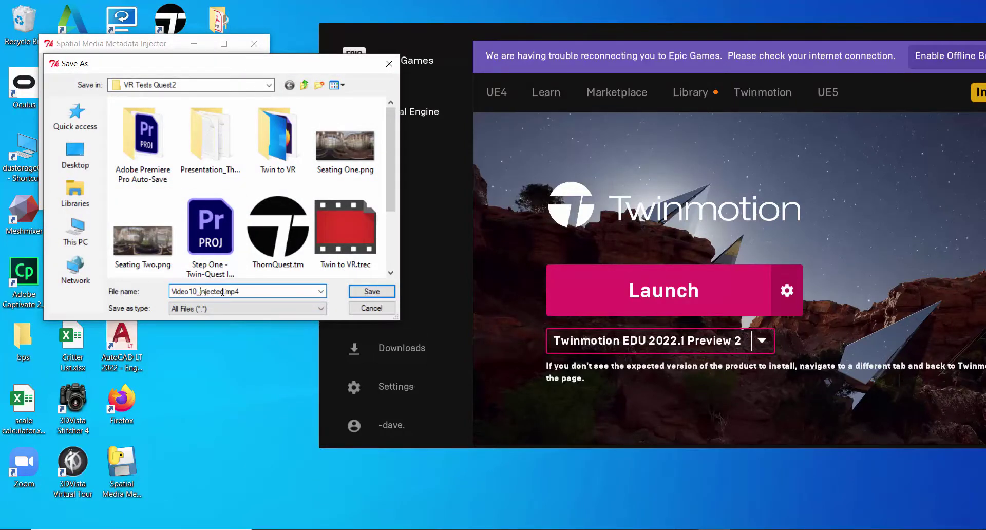
left_click(372, 292)
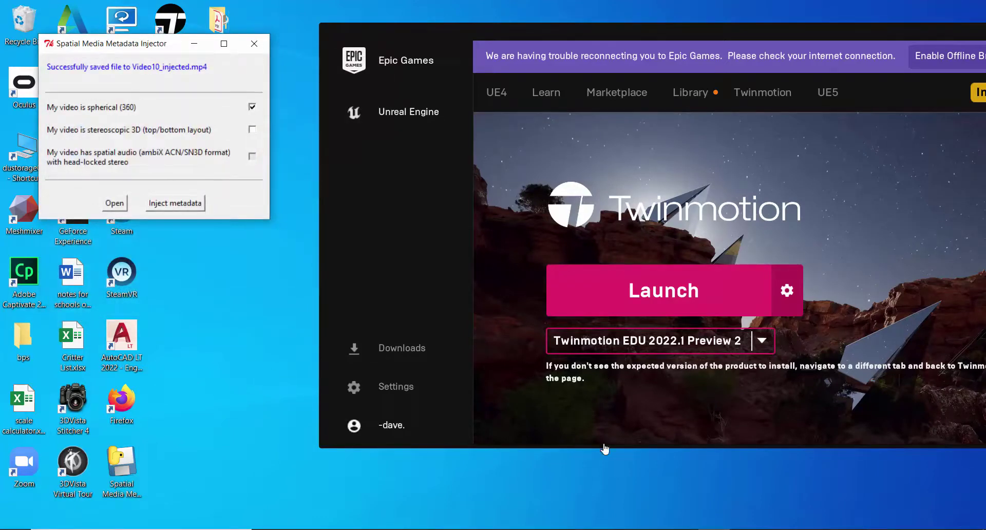
- Play Video10_injected.mp4 from the VR Tests Quest2 folder, look around the chapel scene in 360 degrees, and close the player
mouse_move(359, 528)
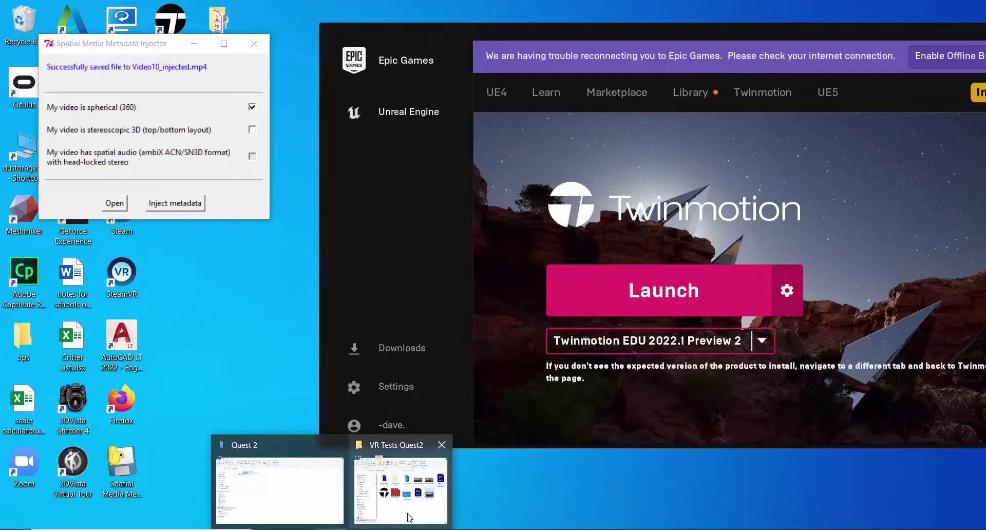
left_click(400, 482)
double_click(870, 312)
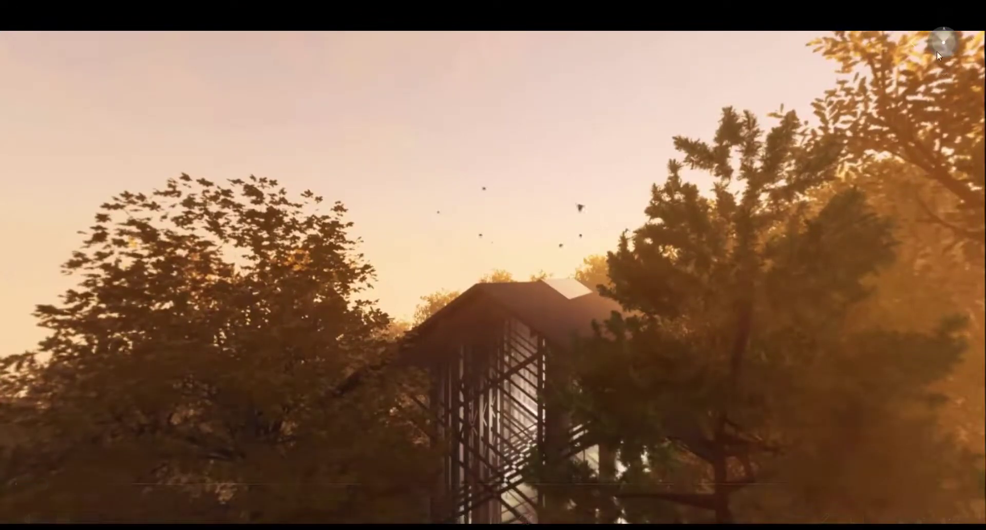
left_click_drag(488, 324, 227, 312)
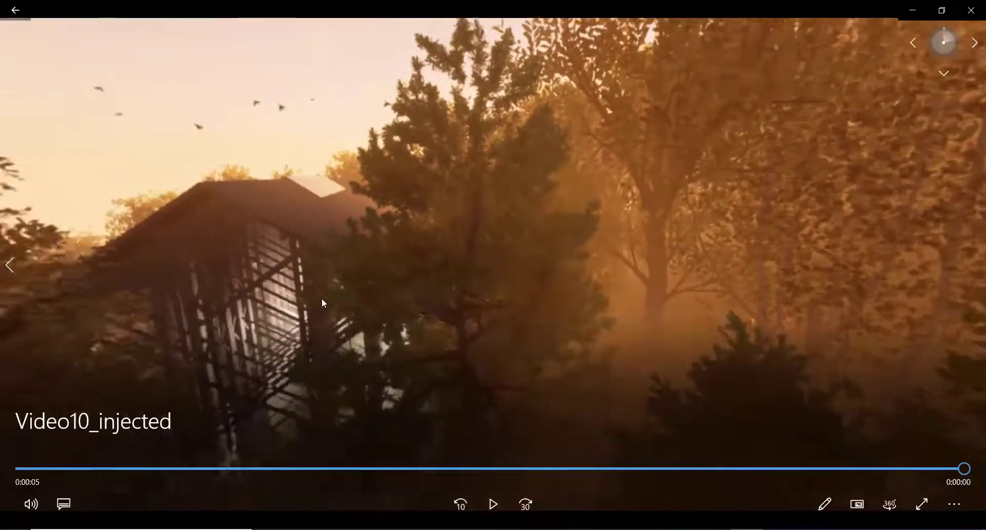
left_click_drag(324, 303, 370, 409)
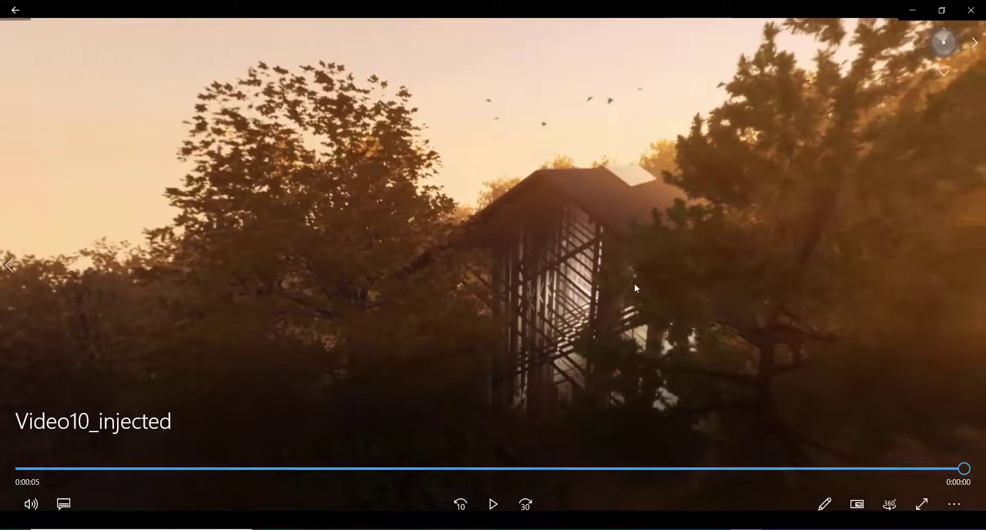
left_click_drag(634, 283, 547, 273)
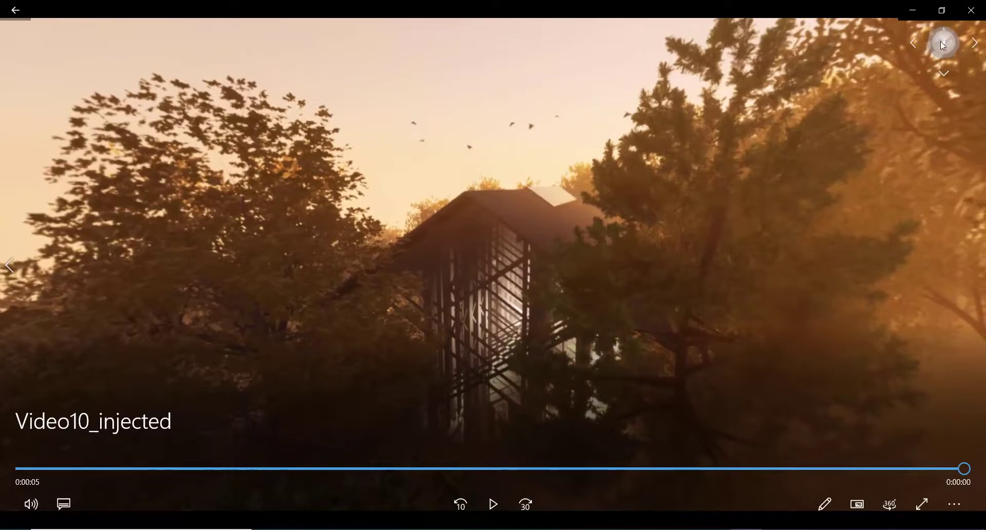
left_click(973, 15)
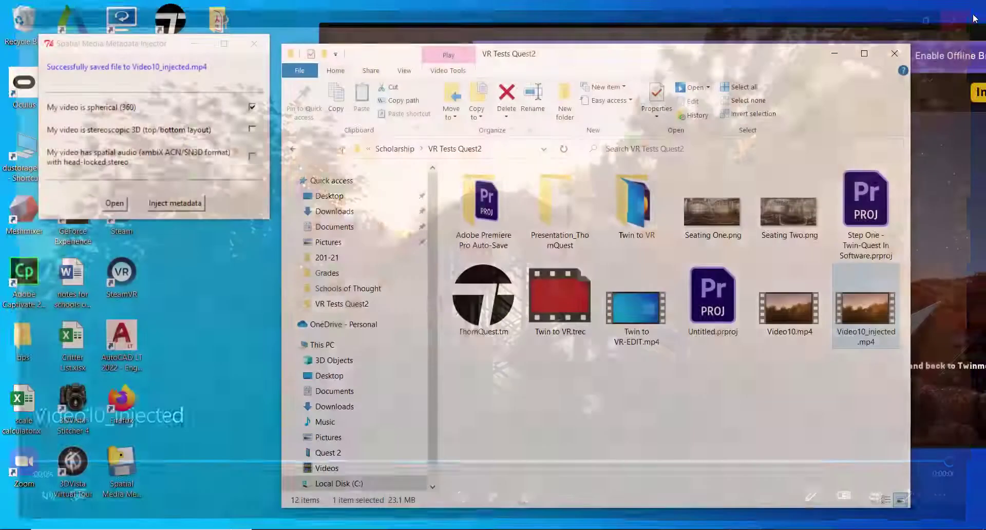
- Close the Spatial Media Metadata Injector and bring the VR Tests Quest2 folder window back to the front
left_click(119, 494)
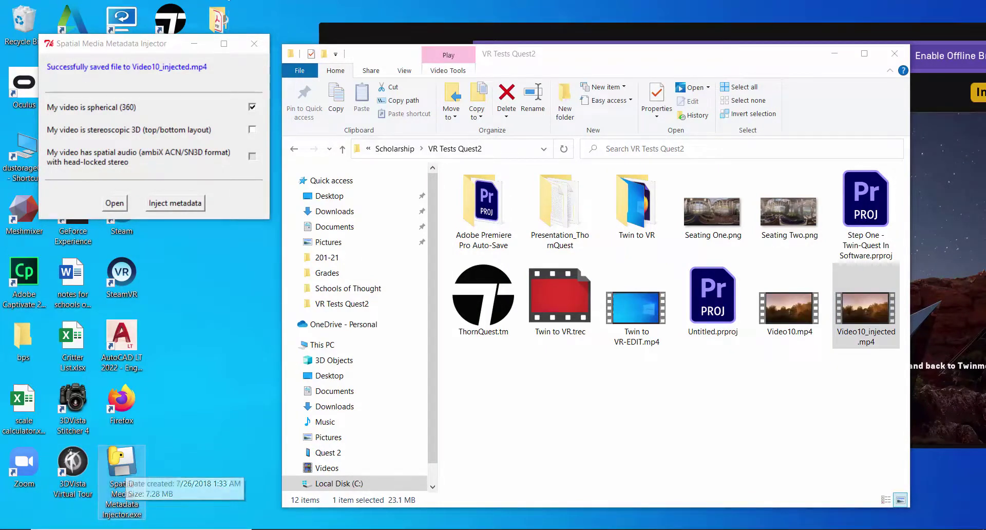
left_click(254, 43)
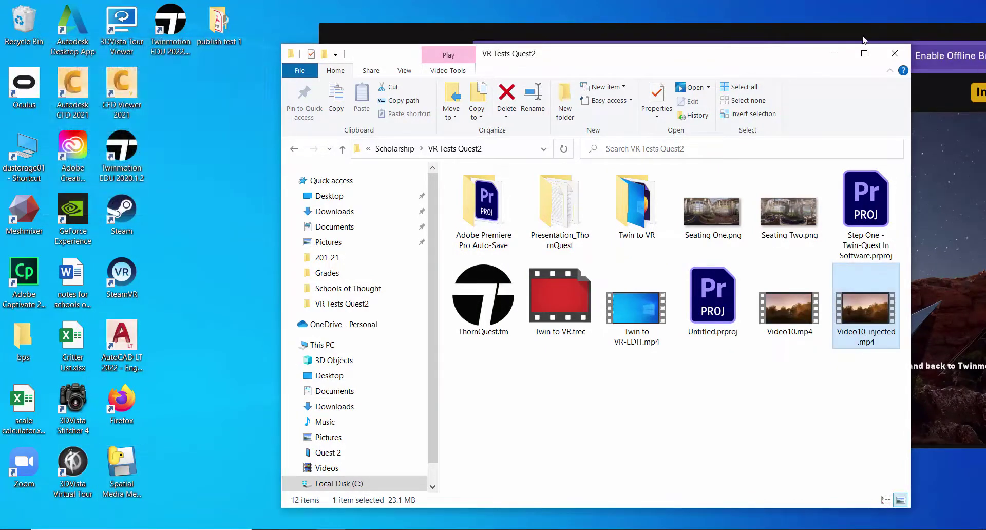
left_click_drag(865, 39, 655, 35)
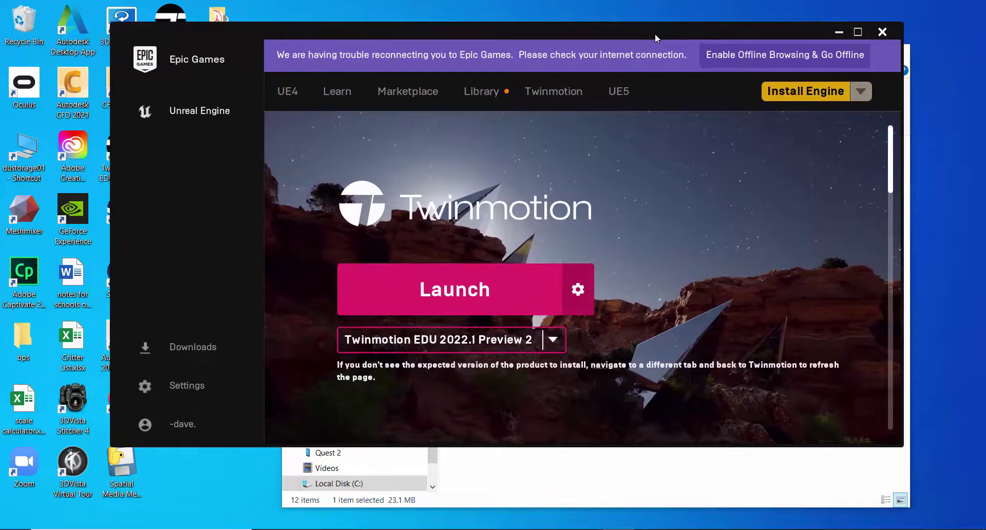
left_click(678, 508)
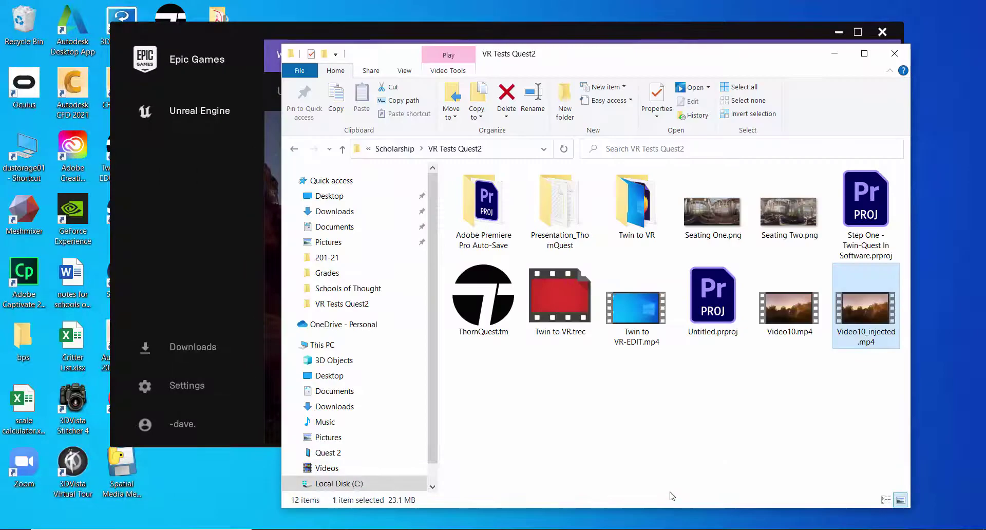
- Open the Presentation_ThornQuest folder and run Twinmotion-Presenter.exe
double_click(568, 210)
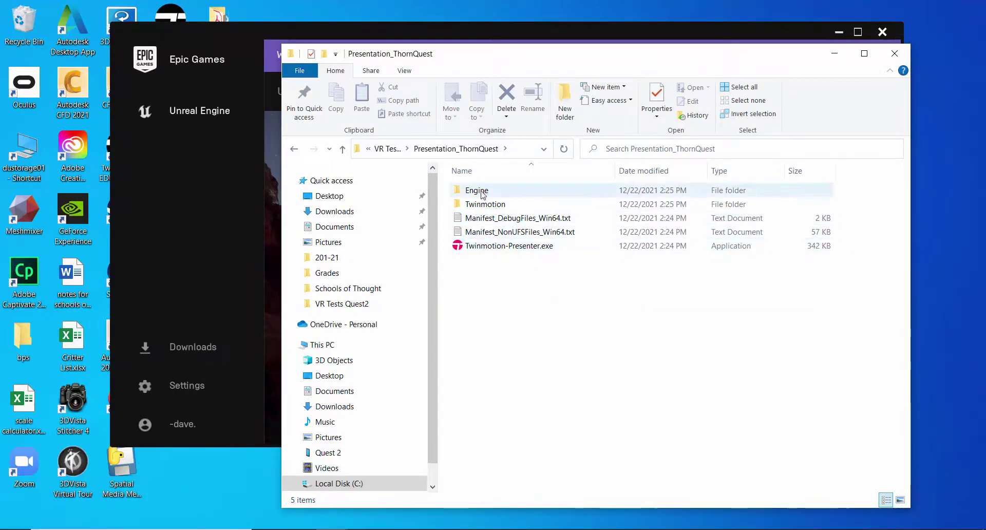
mouse_move(479, 205)
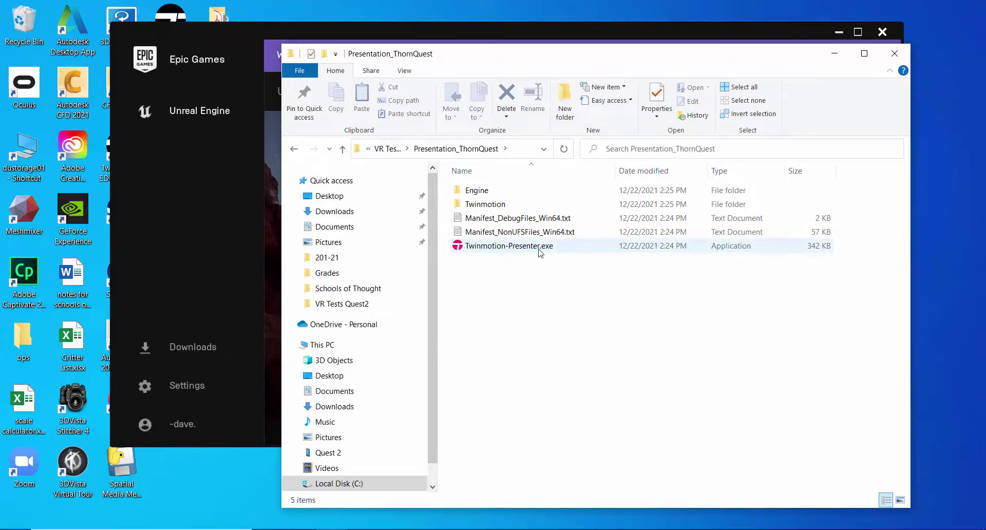
double_click(474, 247)
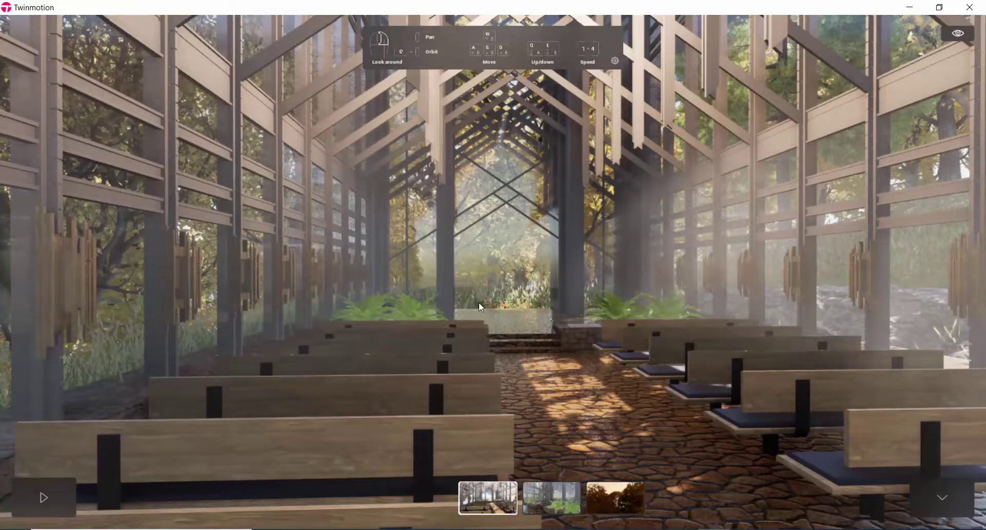
- Look around and walk through the chapel interior, and return to the Seating One view
left_click_drag(479, 302, 359, 275)
key("w")
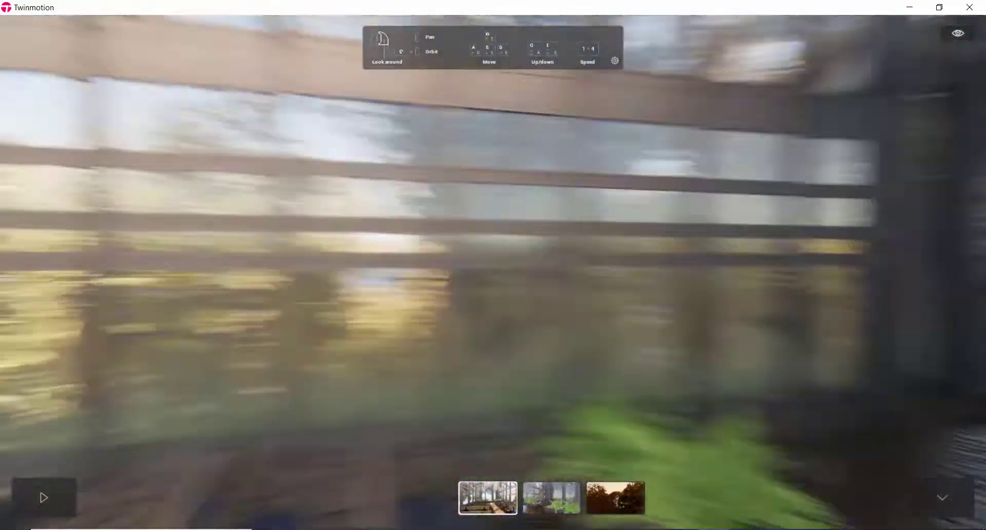
left_click(497, 506)
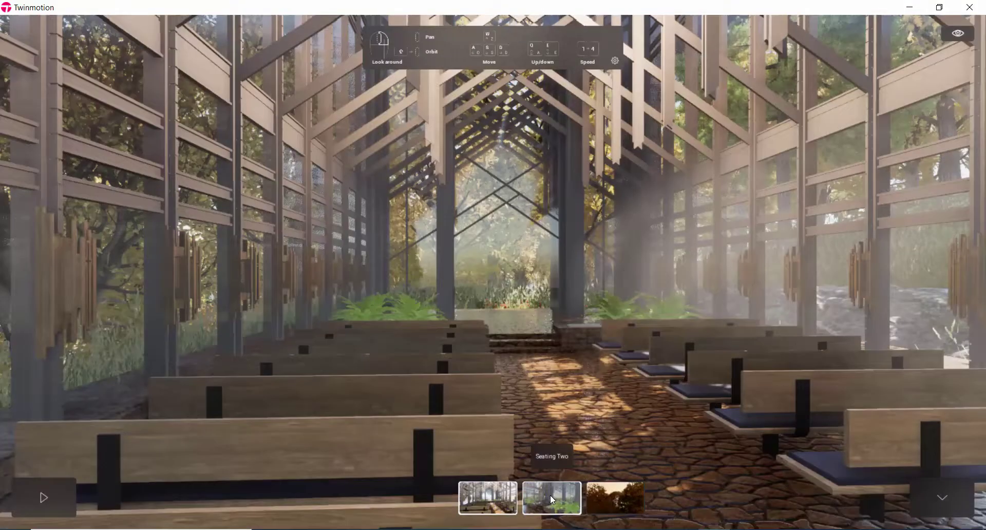
- Switch the presentation between the Seating Two and Seating One views, ending on the Video10 exterior scene
left_click(550, 494)
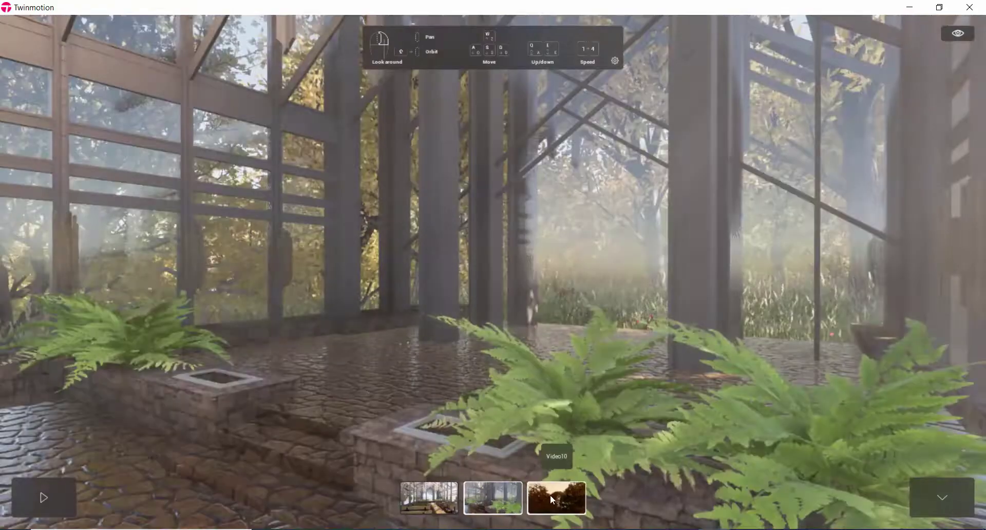
left_click(441, 495)
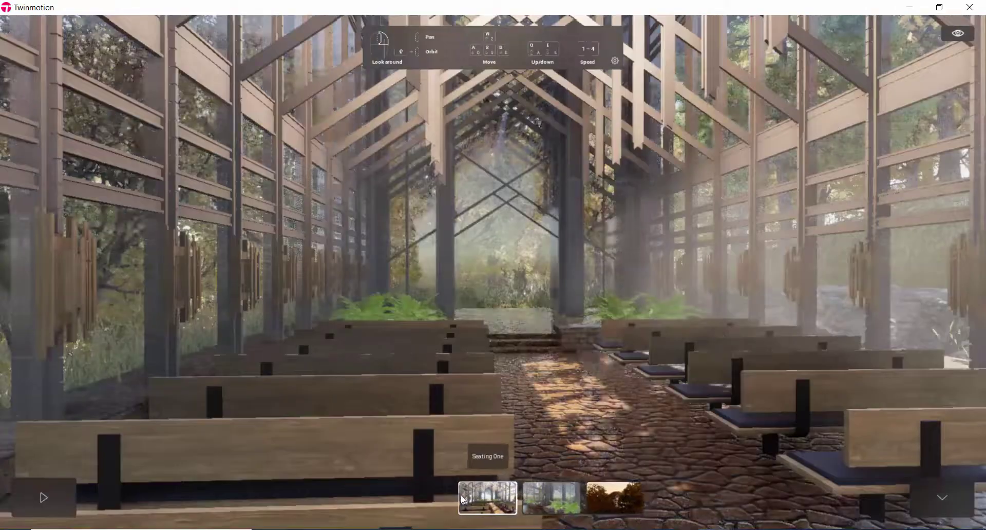
left_click(539, 495)
left_click(548, 495)
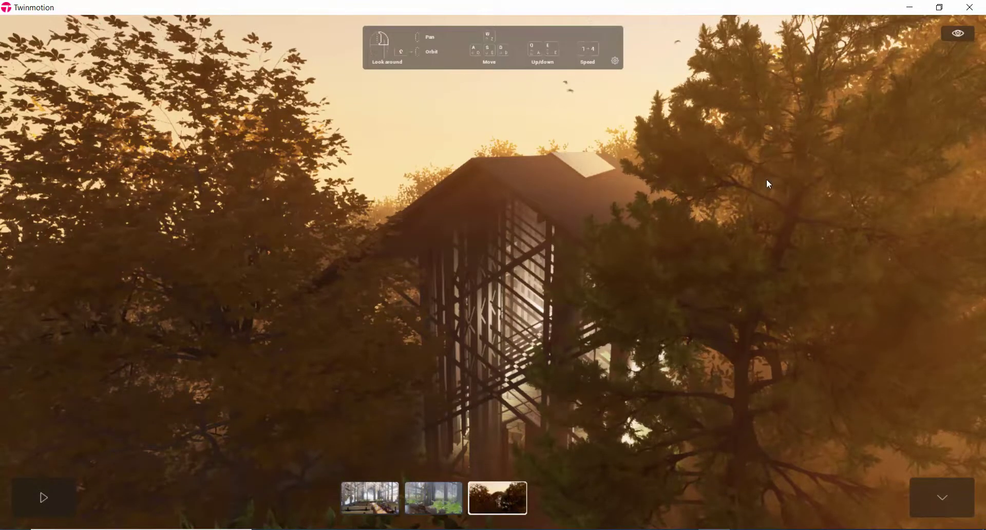
- Hide the navigation panel and look around the exterior of the chapel in the Video10 scene
left_click(614, 60)
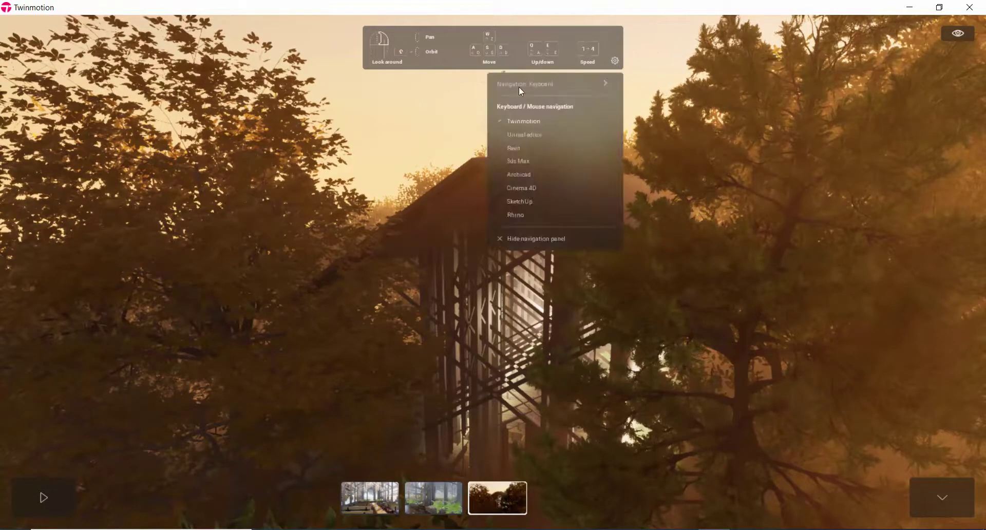
left_click(525, 238)
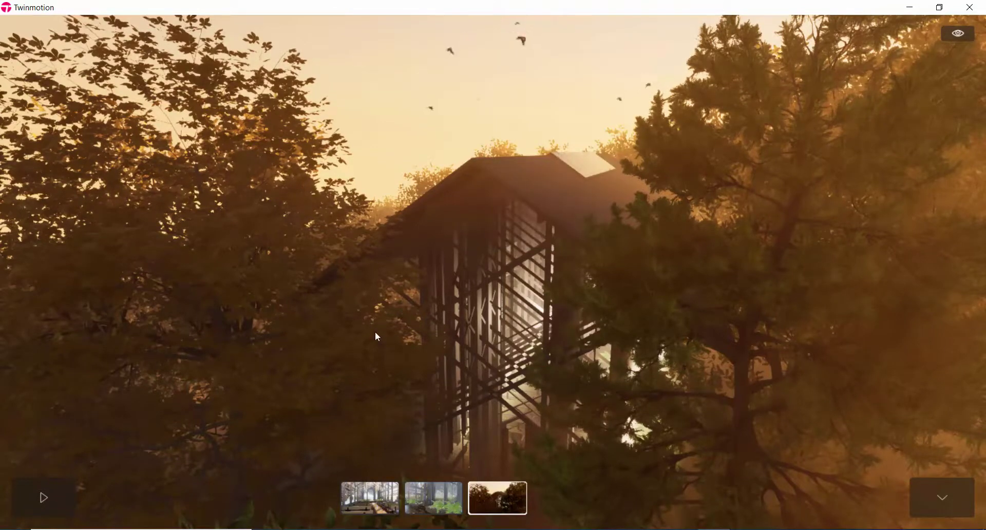
mouse_move(378, 336)
left_mouse_down()
mouse_move(366, 319)
mouse_move(375, 328)
left_mouse_up()
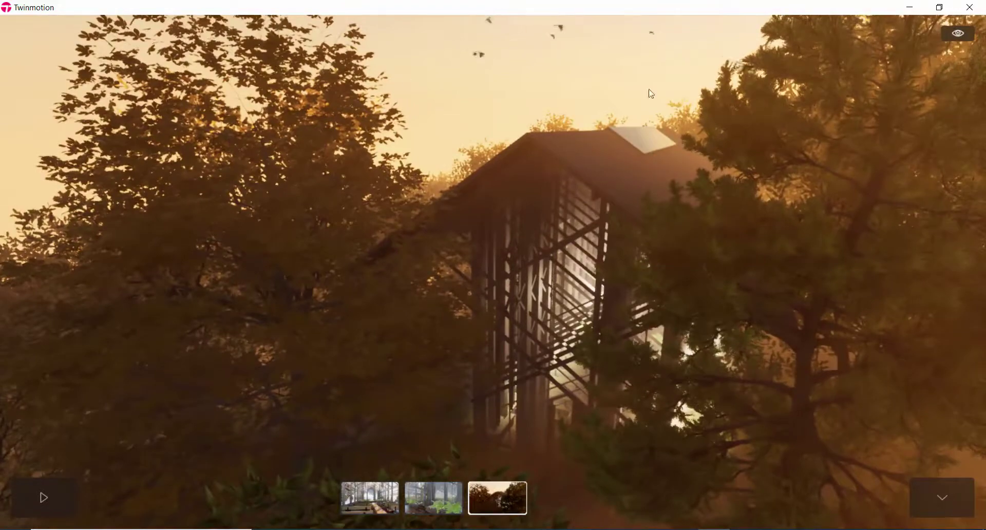
left_click_drag(802, 183, 604, 60)
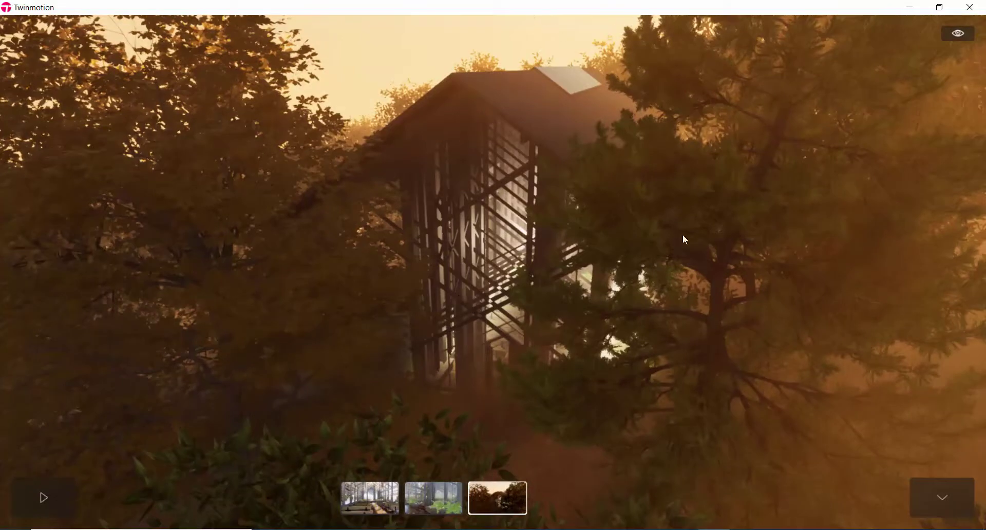
- Start VR headset mode for the presentation from the exterior view of the chapel
left_click(958, 35)
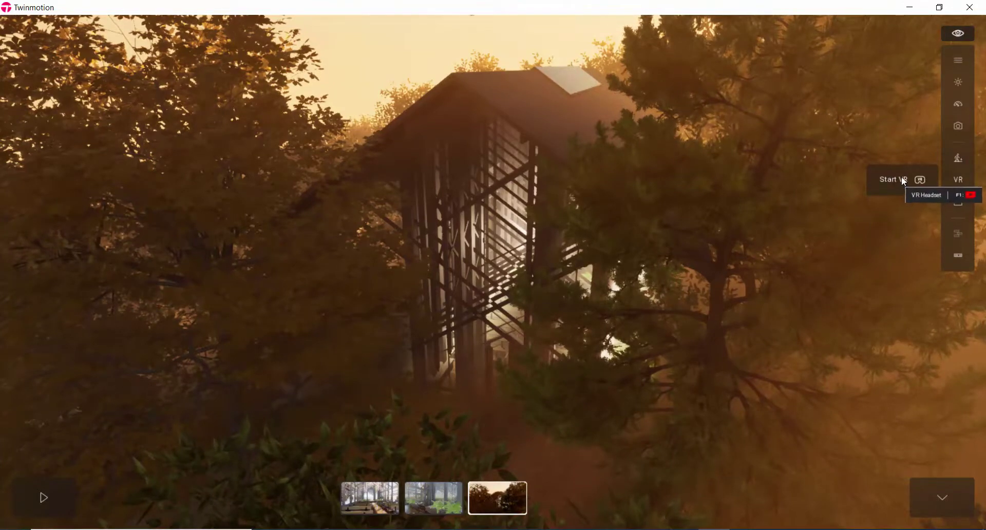
left_click(894, 181)
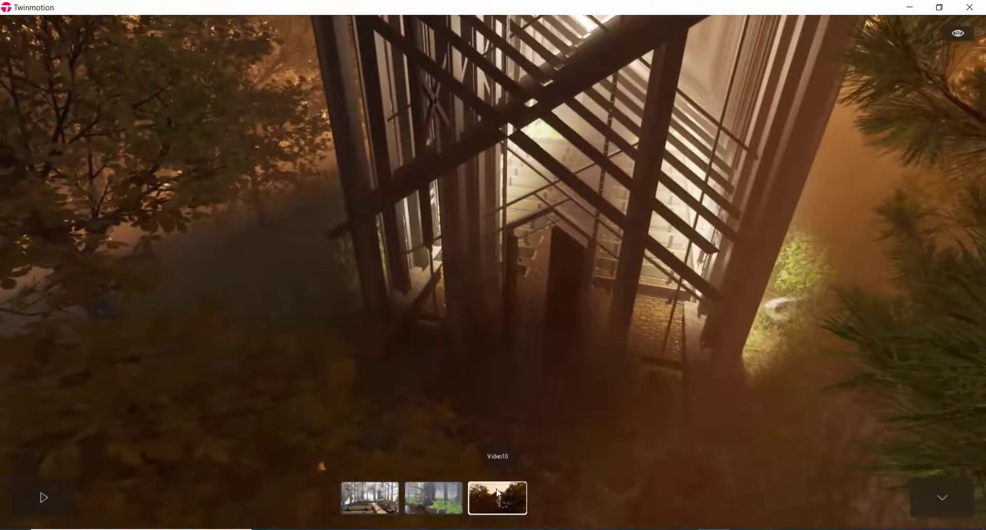
- Play the Video10 scene and switch the presentation through the Seating One and Seating Two views
left_click(498, 493)
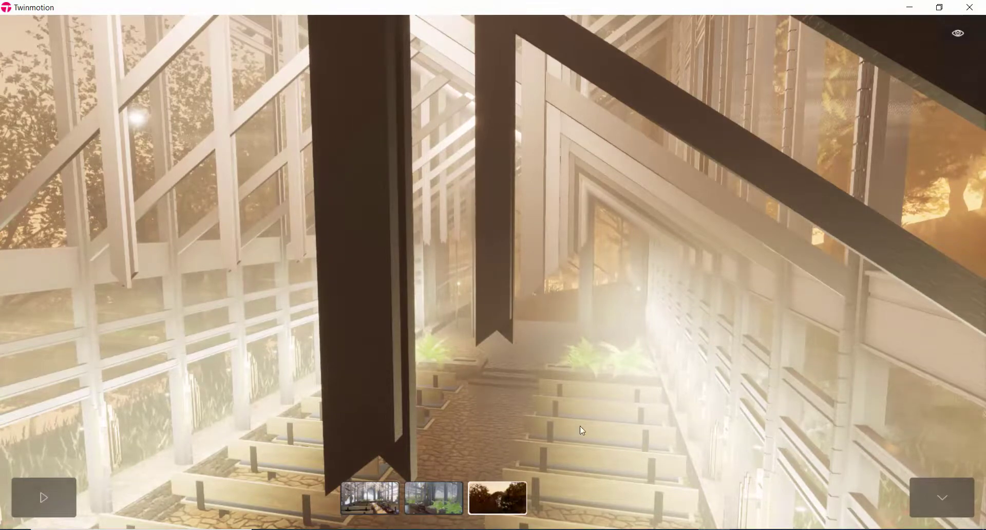
left_click(382, 492)
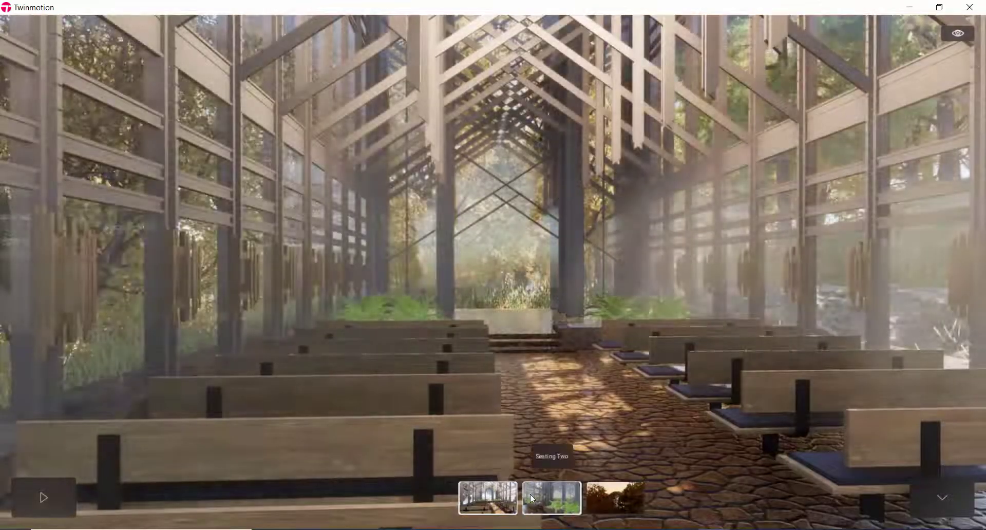
left_click(532, 497)
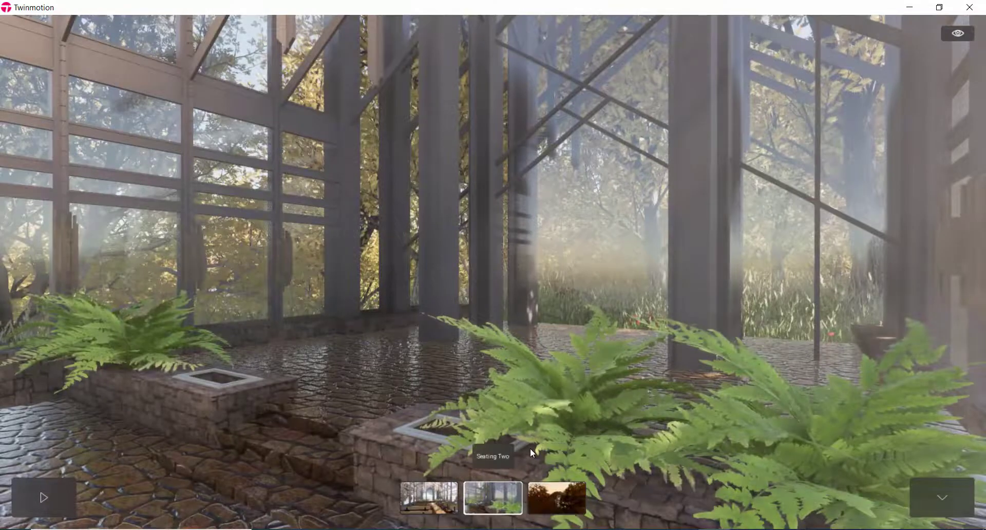